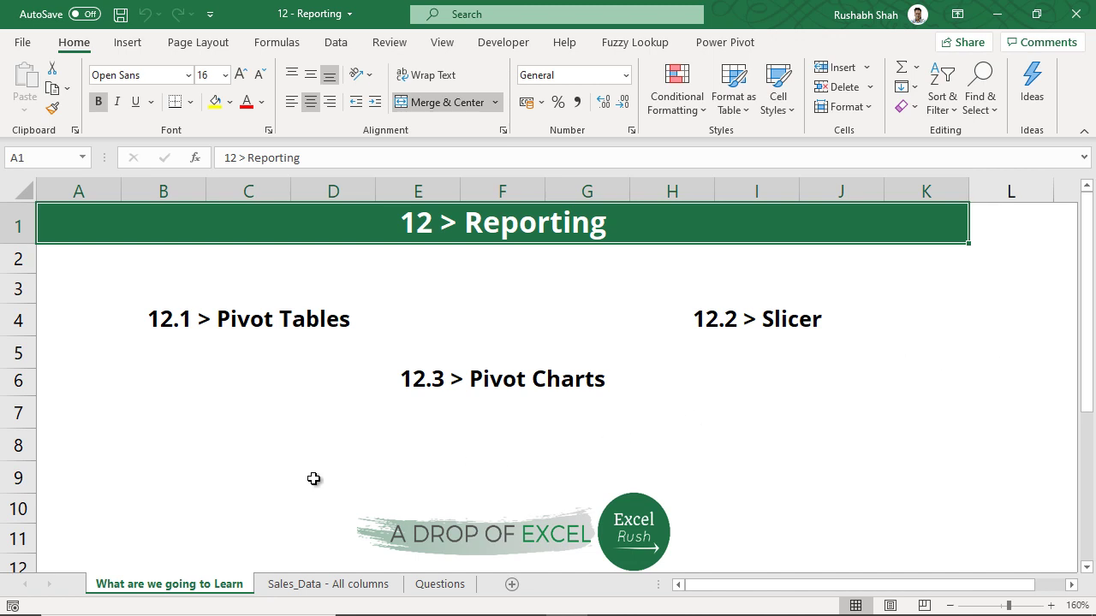
Step: Select the whole Sales_Data - All columns table, down to row 9,855
left_click(313, 584)
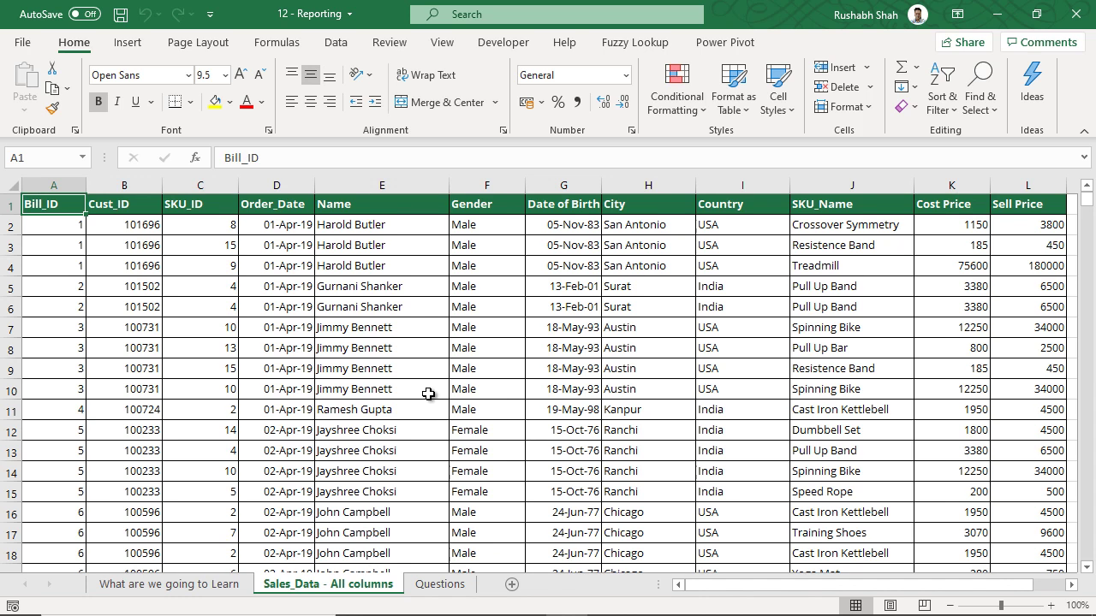
left_click_drag(721, 587, 698, 590)
key("ctrl+shift+End")
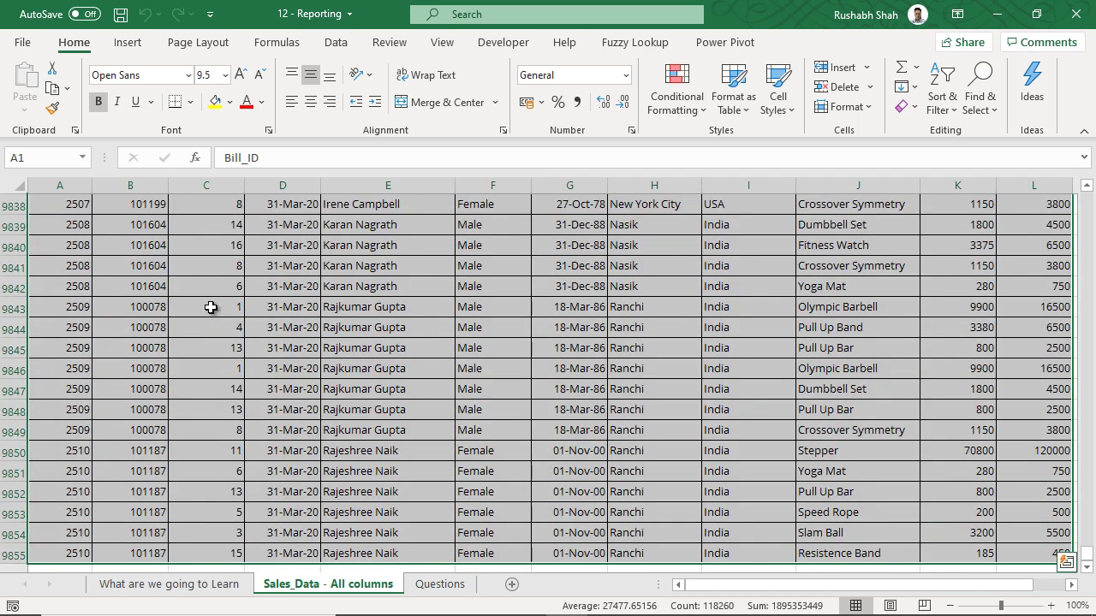
Step: Insert a pivot table from range A1:L9855 onto a new worksheet, Sheet1
left_click(137, 47)
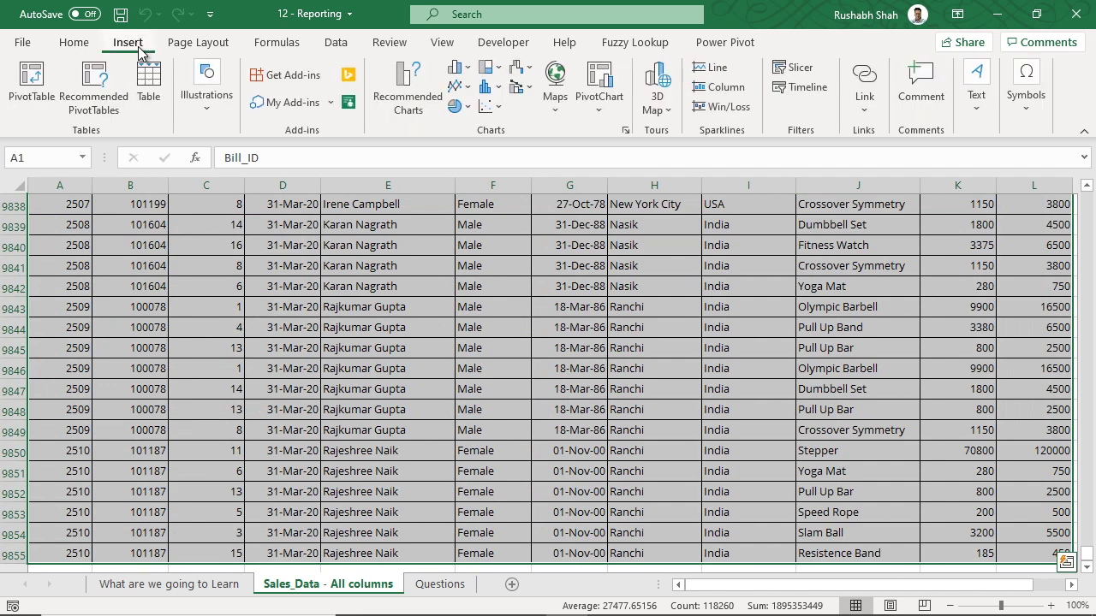
left_click(27, 86)
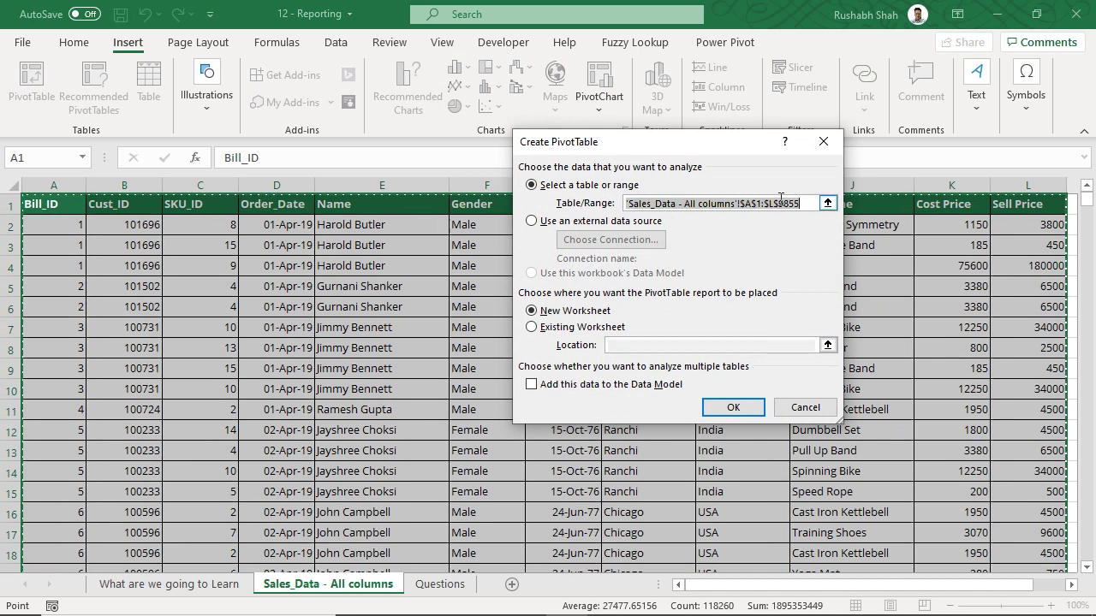
left_click(582, 311)
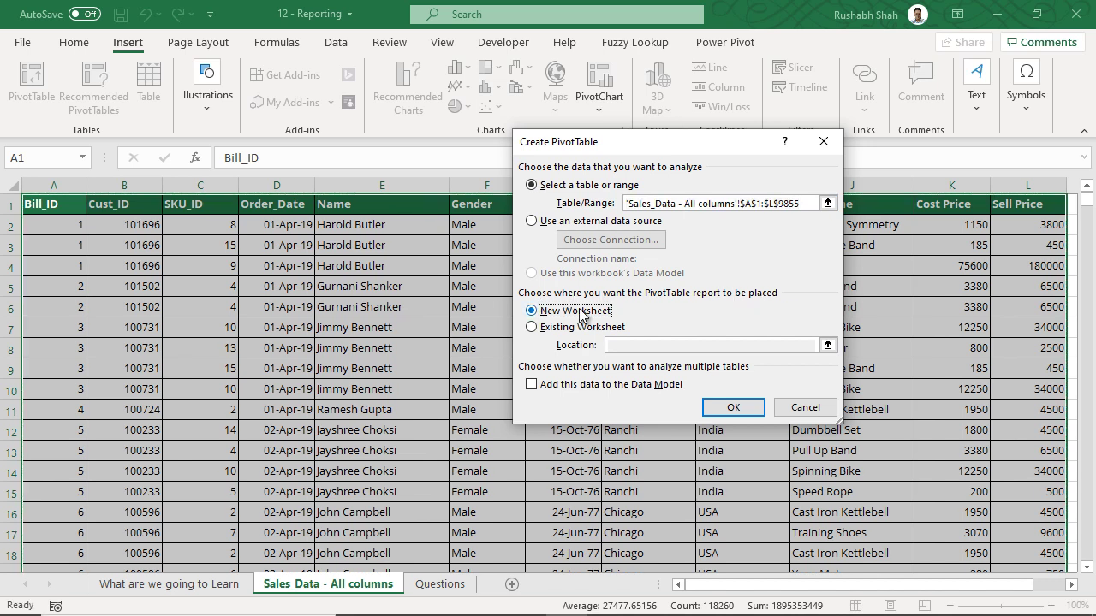
left_click(741, 410)
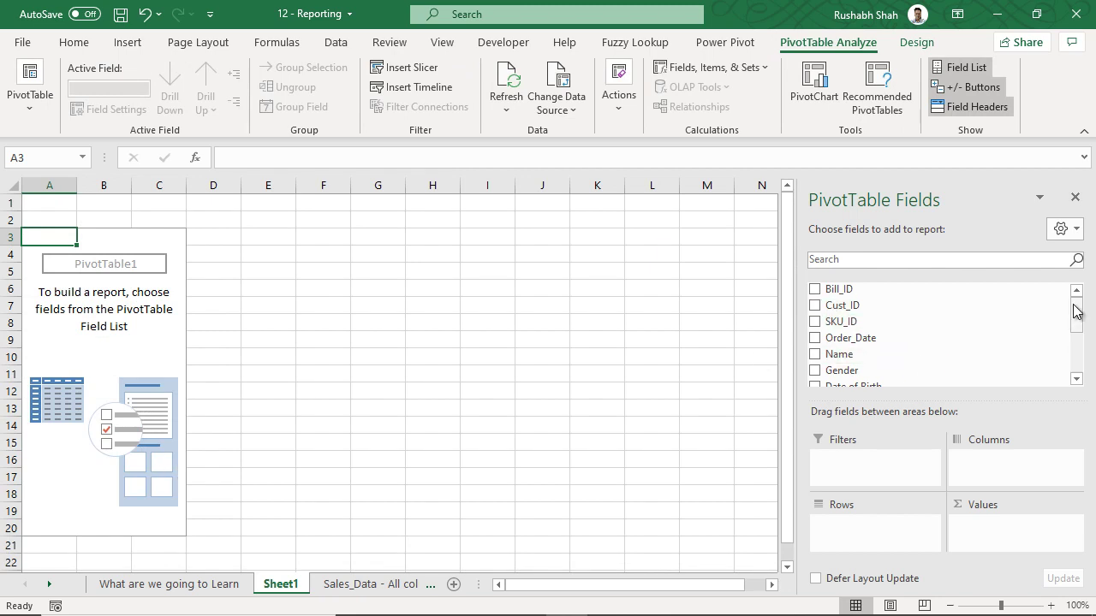
Step: Sum Sell Price by Country, giving India 34,674,450 and USA 63,241,300
mouse_move(1076, 312)
left_mouse_down()
mouse_move(1076, 350)
mouse_move(1076, 299)
left_mouse_up()
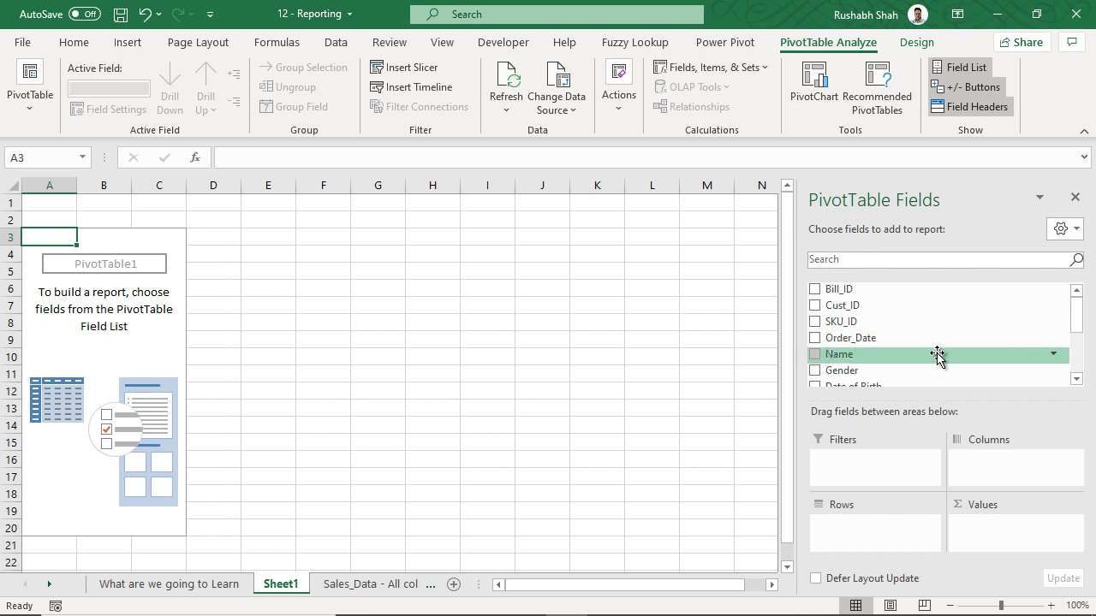
left_click_drag(1076, 314, 1072, 346)
left_click_drag(885, 337, 886, 541)
mouse_move(856, 354)
left_click_drag(862, 359, 989, 529)
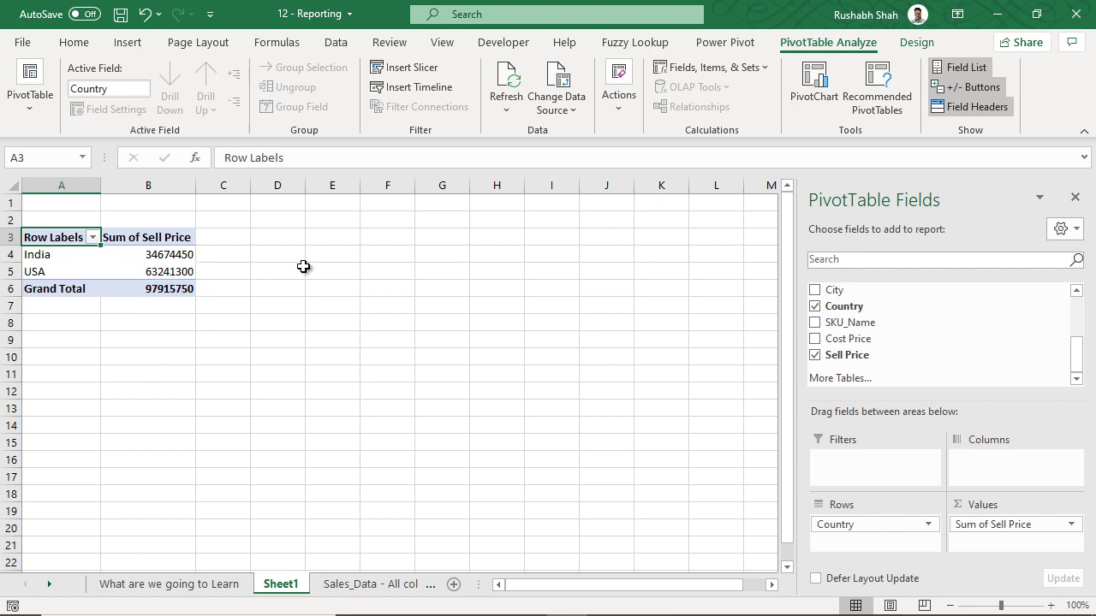
left_click_drag(171, 253, 155, 290)
Step: Apply Comma Style to the Sell Price totals and remove their decimal places
left_click(74, 42)
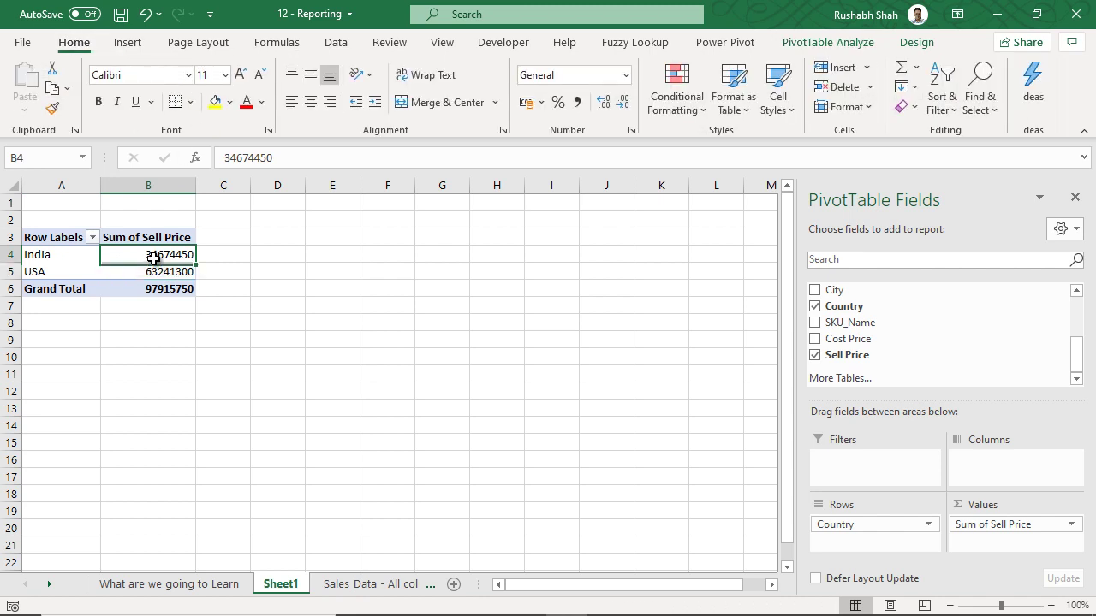
left_click(577, 102)
left_click(622, 103)
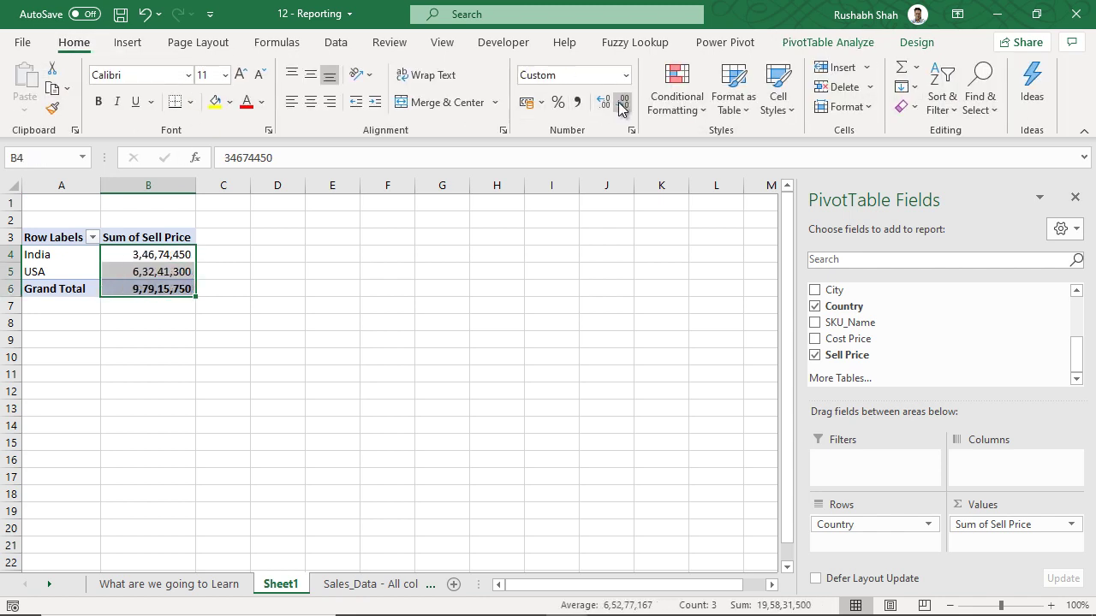
Step: Click in and out of the pivot to show its field list hiding and reappearing
left_click(286, 271)
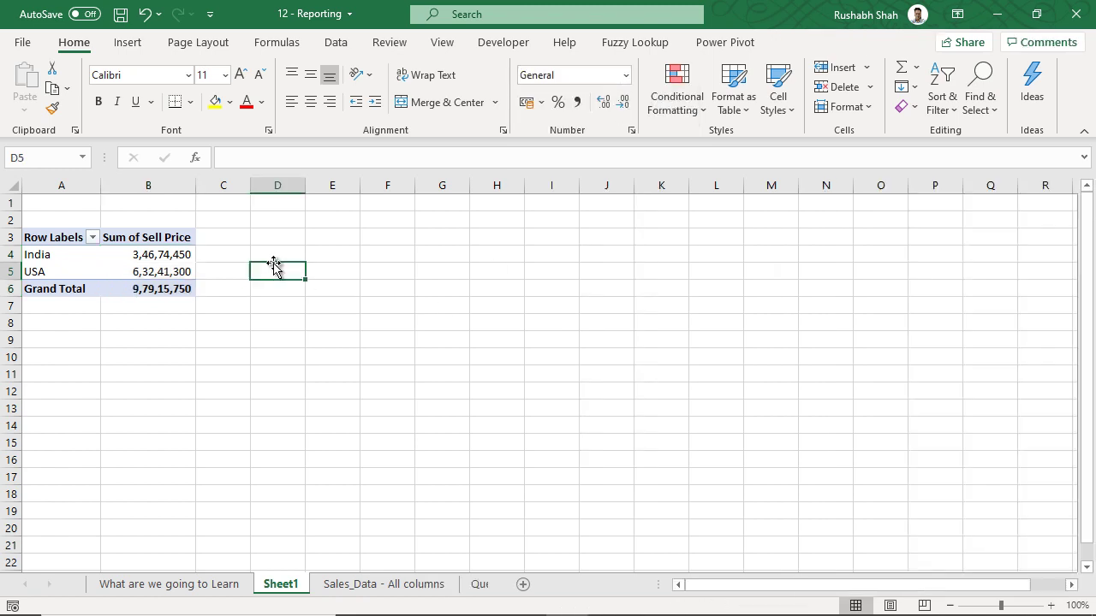
left_click(142, 261)
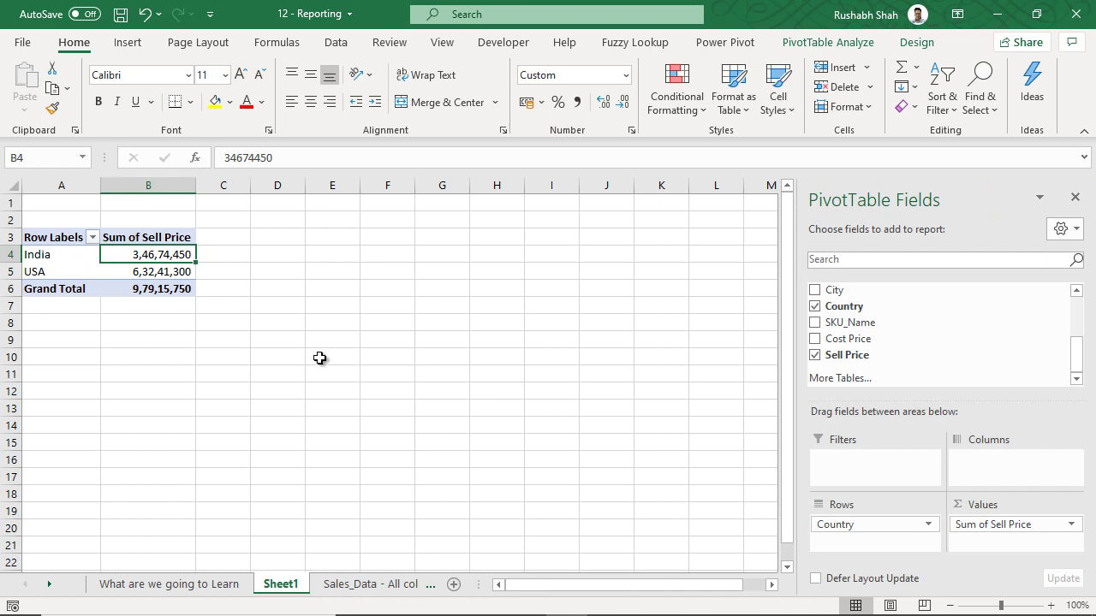
left_click(333, 259)
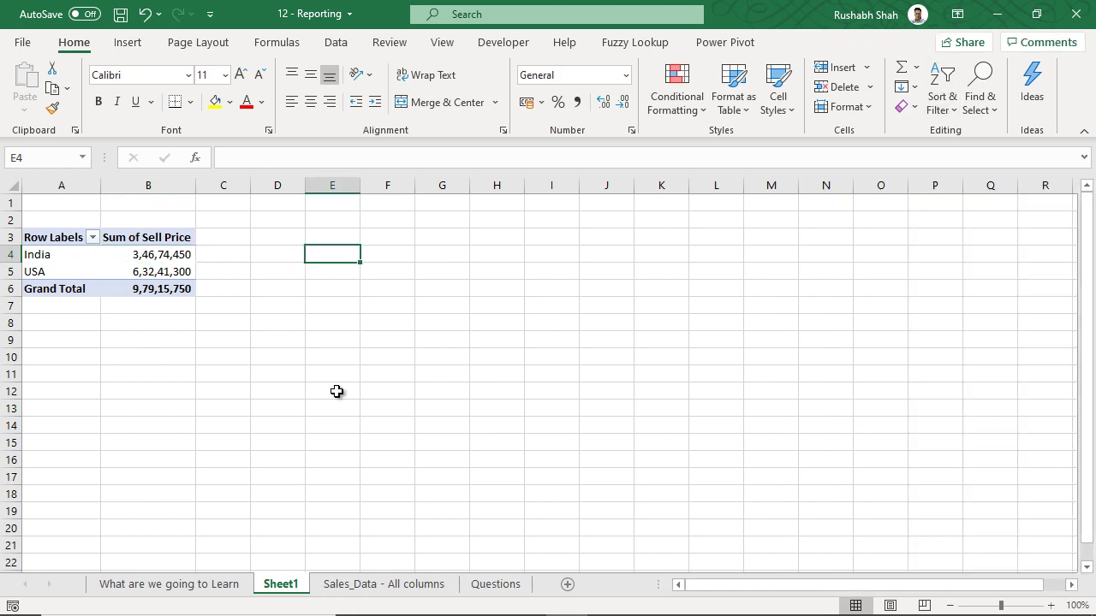
left_click(62, 254)
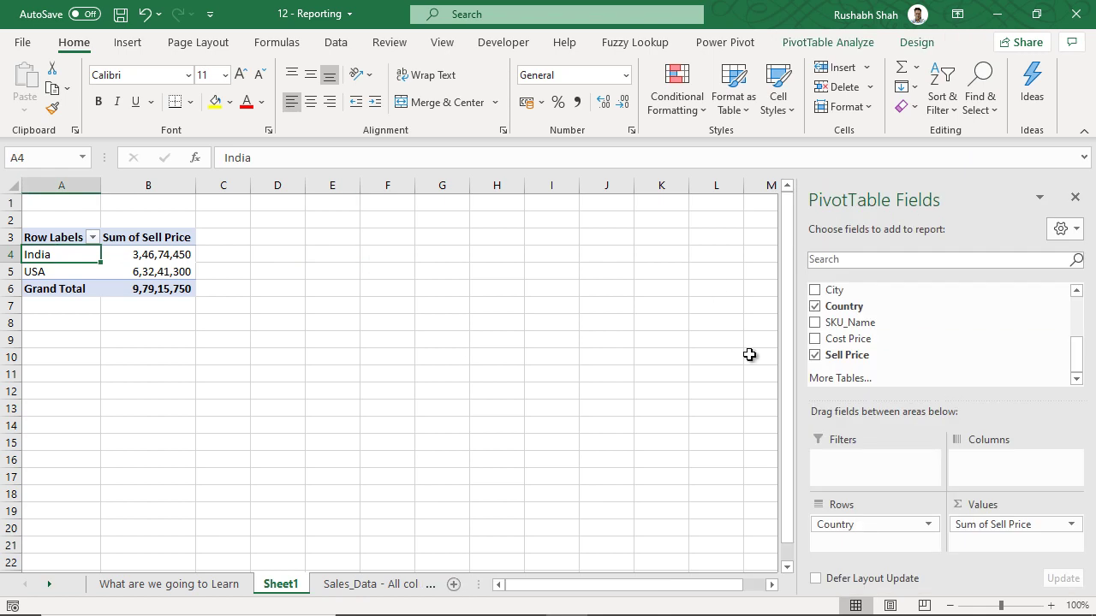
left_click(608, 327)
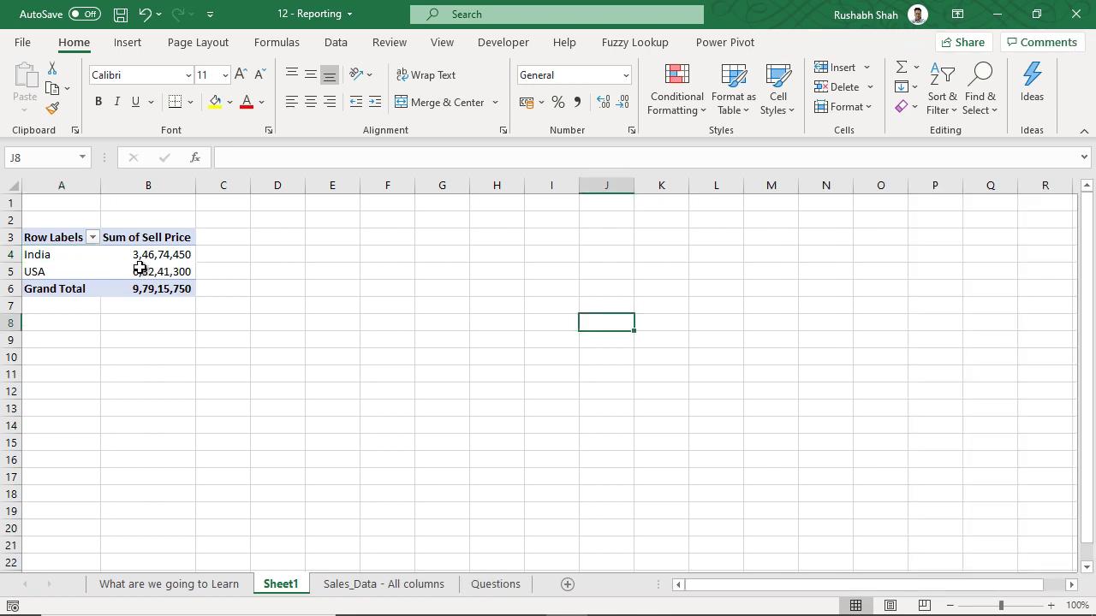
left_click_drag(44, 252, 50, 271)
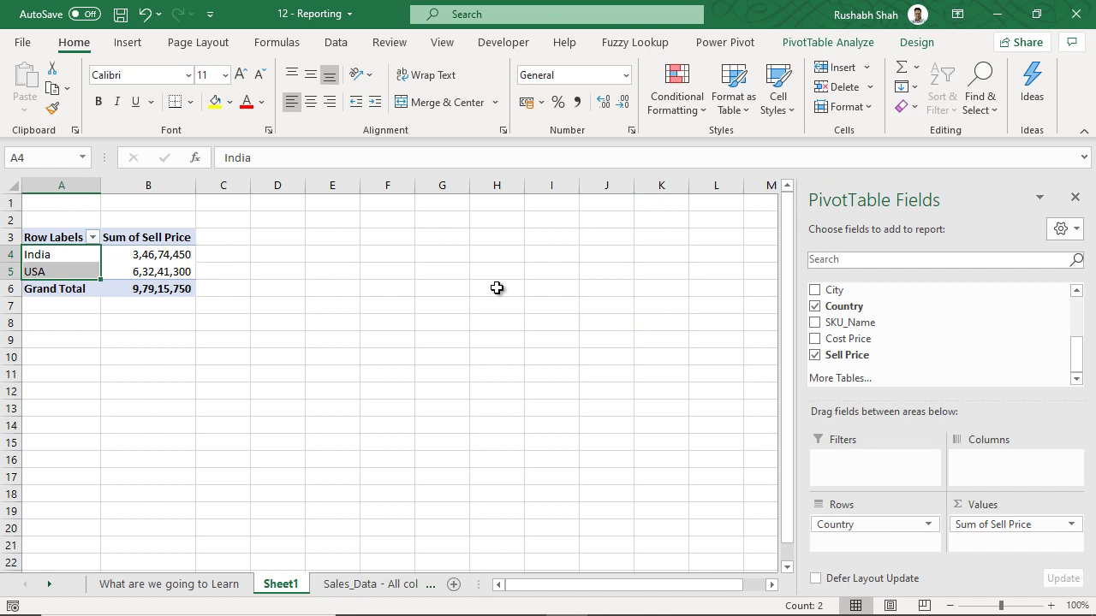
left_click(69, 255)
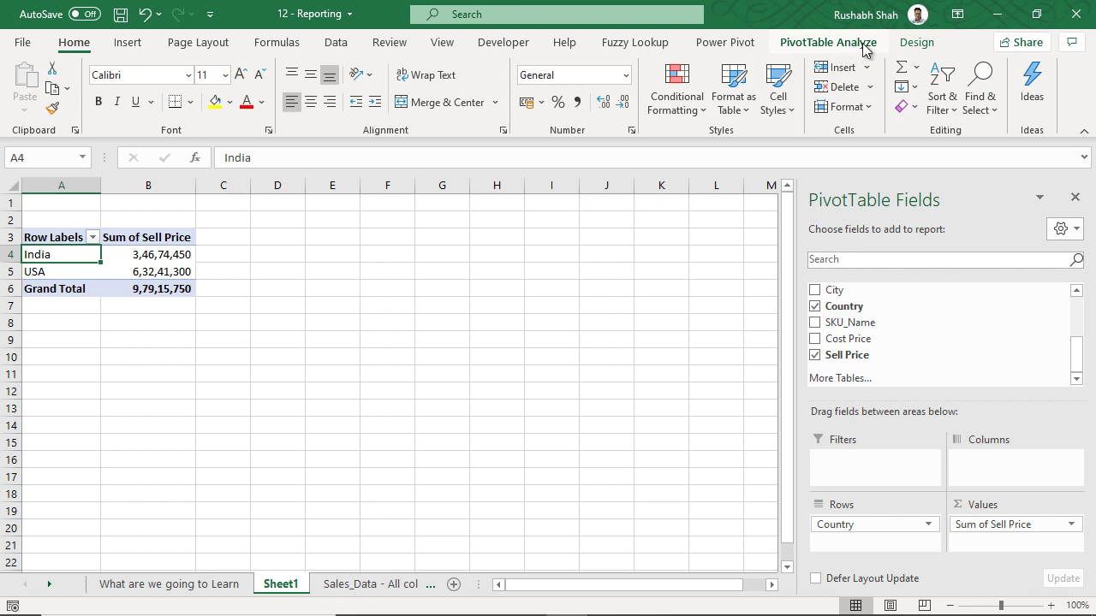
left_click(864, 43)
left_click(909, 43)
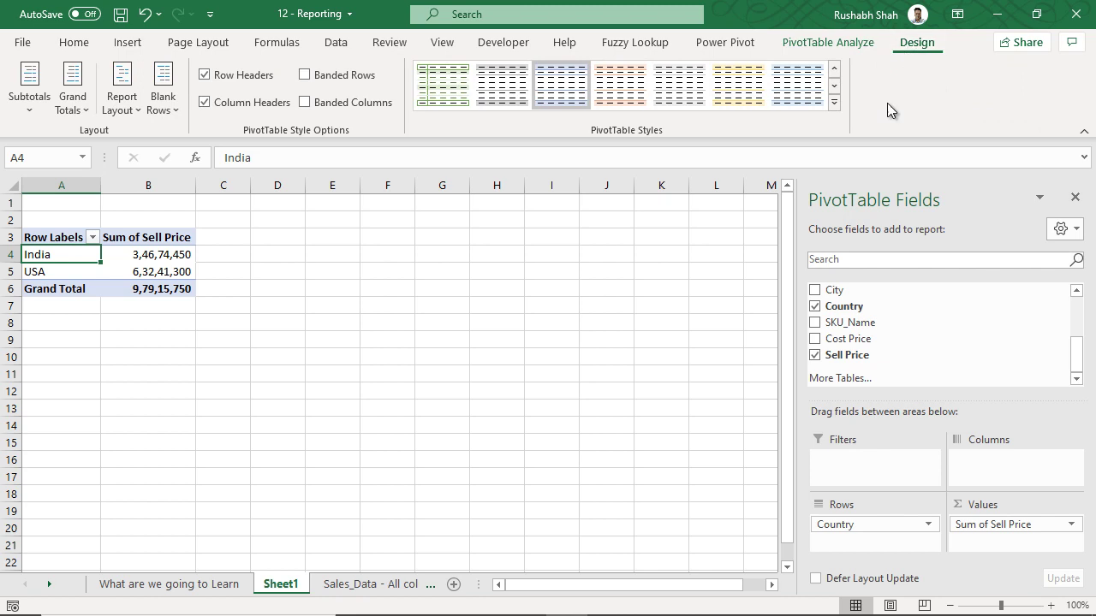
left_click(34, 110)
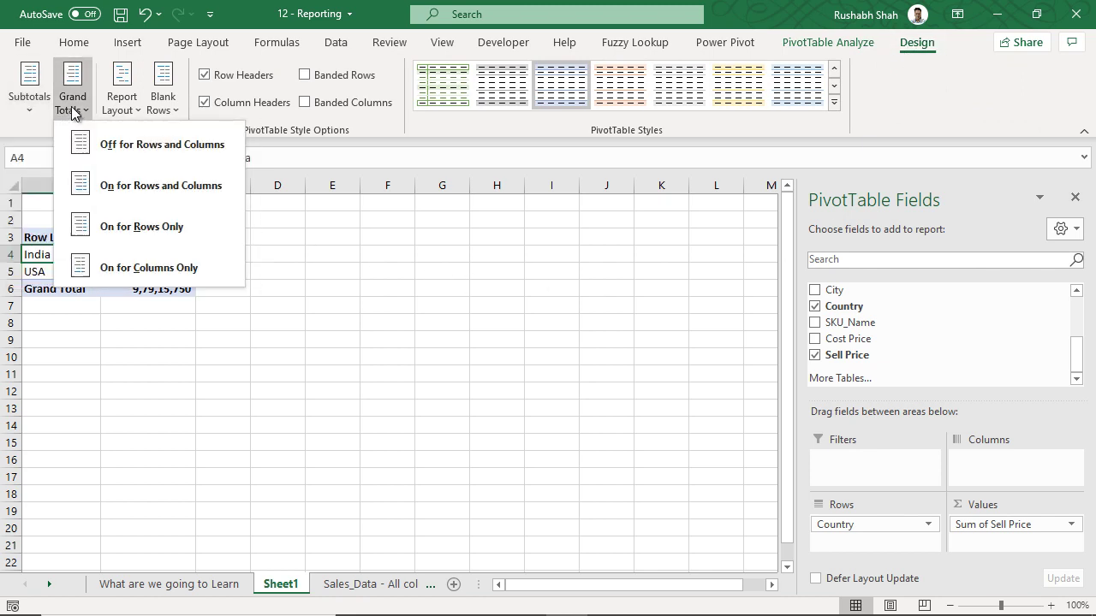
left_click(224, 157)
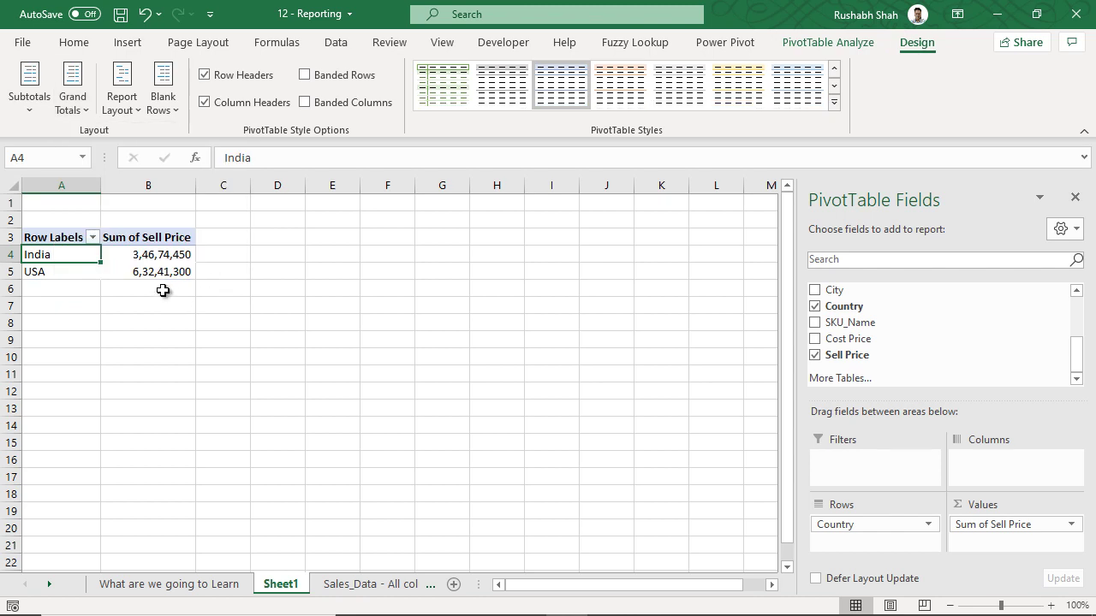
left_click(83, 107)
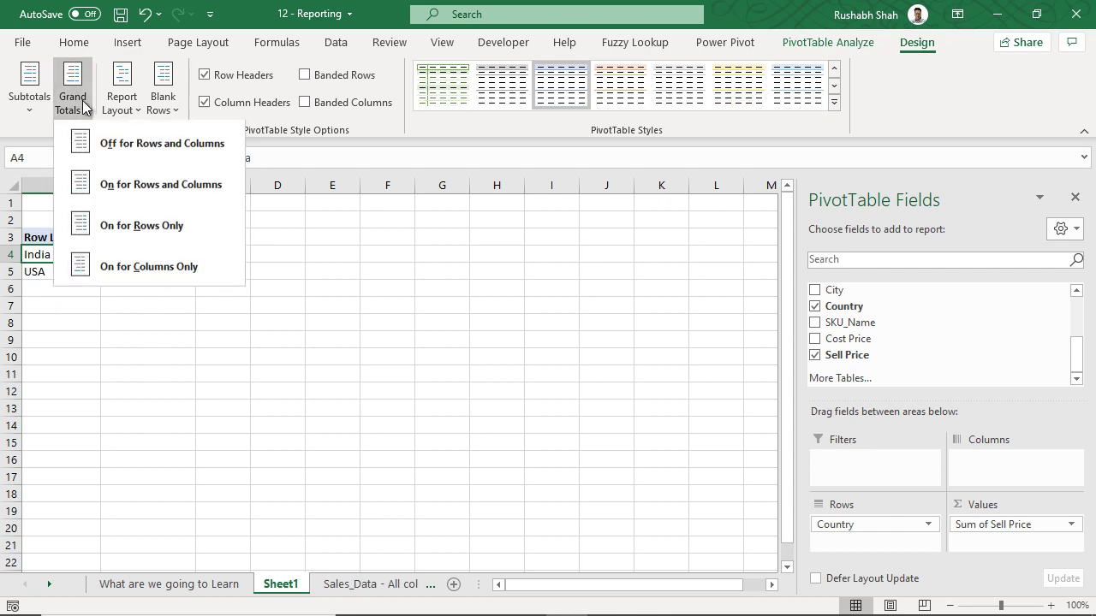
left_click(120, 185)
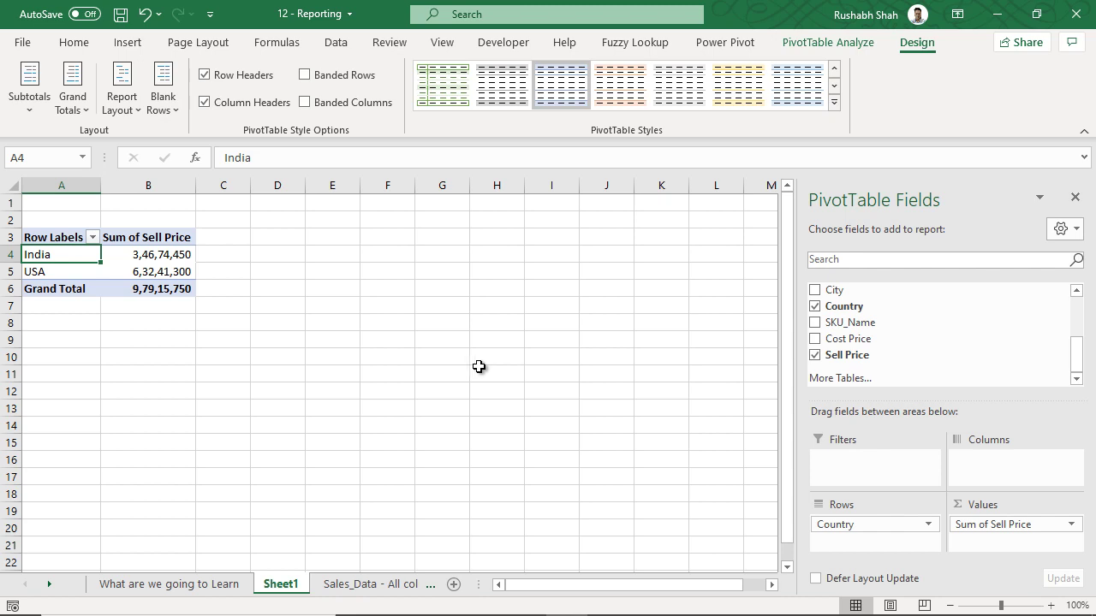
Step: Nest City under Country in the pivot's Rows
scroll(952, 345, "up", 1)
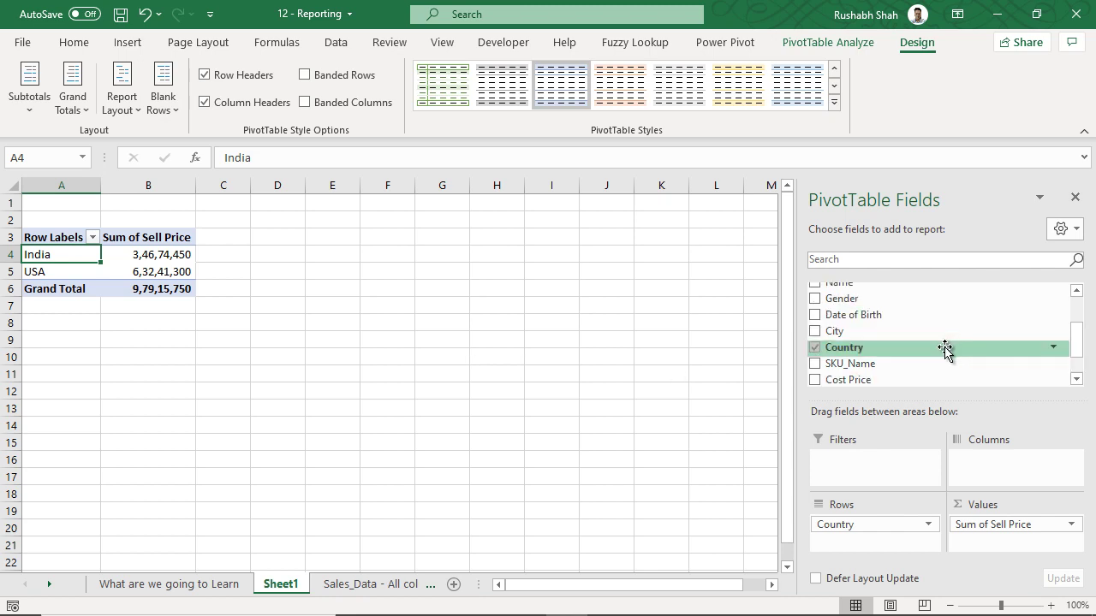
scroll(945, 350, "up", 1)
scroll(945, 351, "down", 1)
left_click(875, 336)
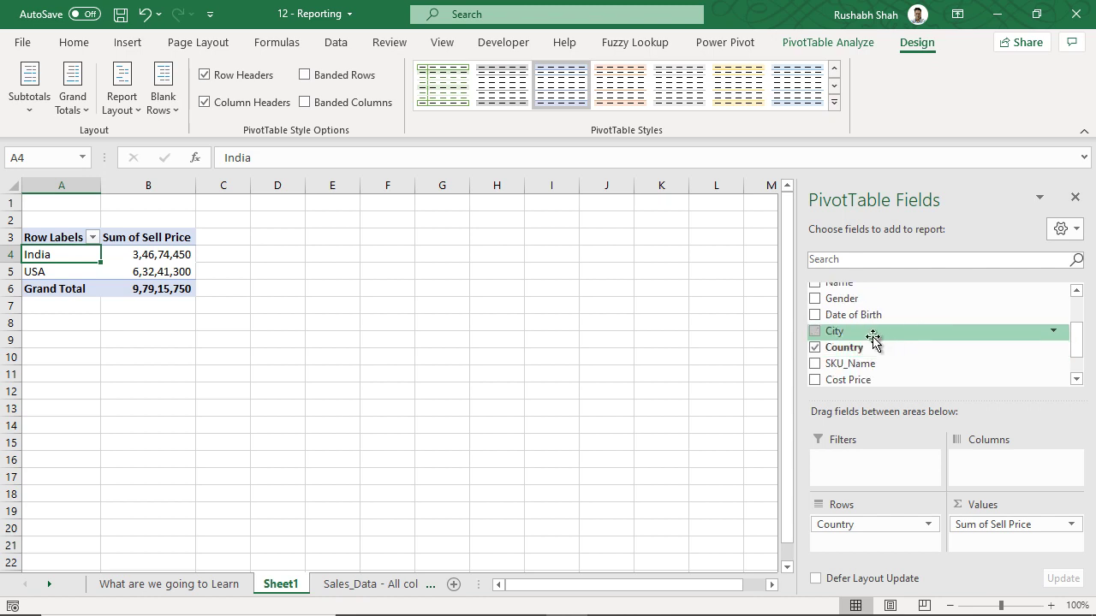
mouse_move(872, 337)
left_mouse_down()
mouse_move(888, 343)
mouse_move(907, 395)
left_mouse_up()
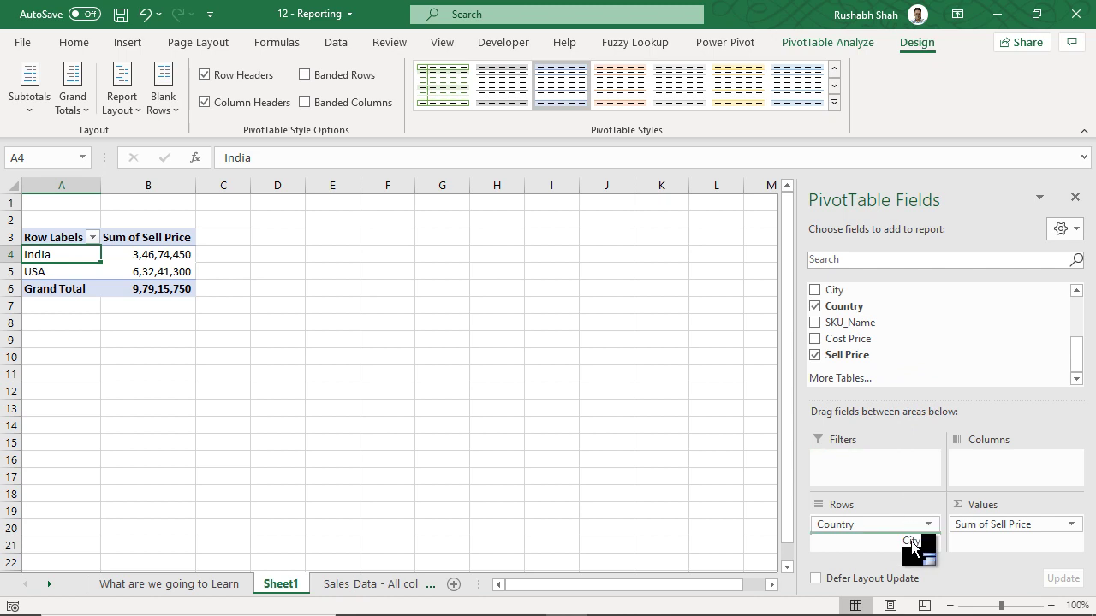
left_click_drag(912, 543, 910, 539)
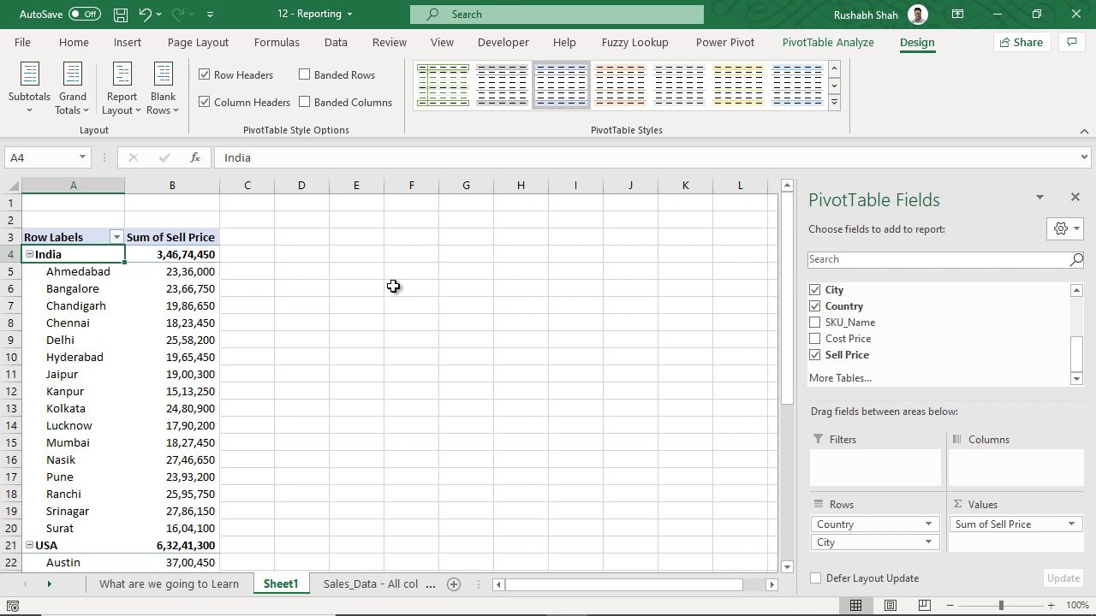
Step: Sort the cities by Sell Price smallest to largest, putting Kanpur and Oakland first
scroll(166, 343, "down", 4)
scroll(166, 310, "down", 2)
scroll(167, 309, "down", 1)
scroll(167, 309, "up", 3)
scroll(166, 308, "up", 4)
left_click(176, 272)
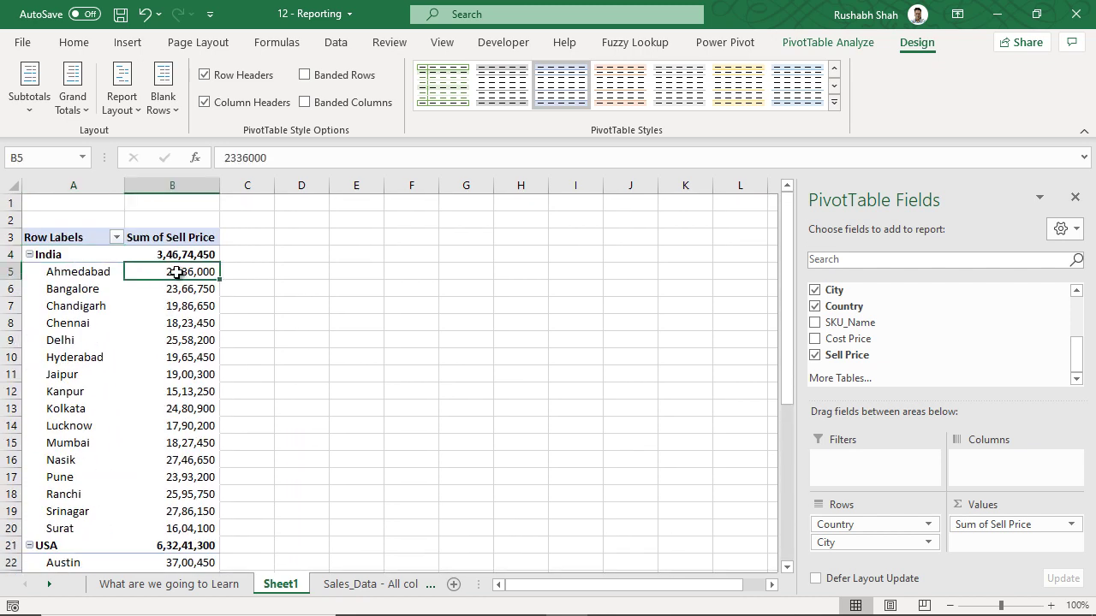
right_click(176, 272)
mouse_move(266, 387)
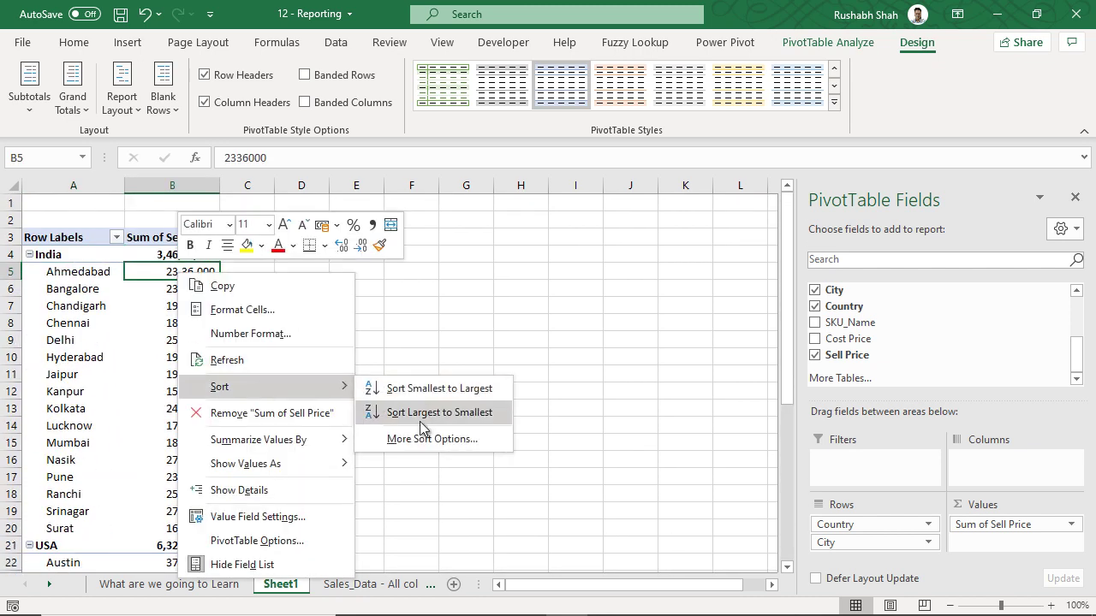
left_click(431, 390)
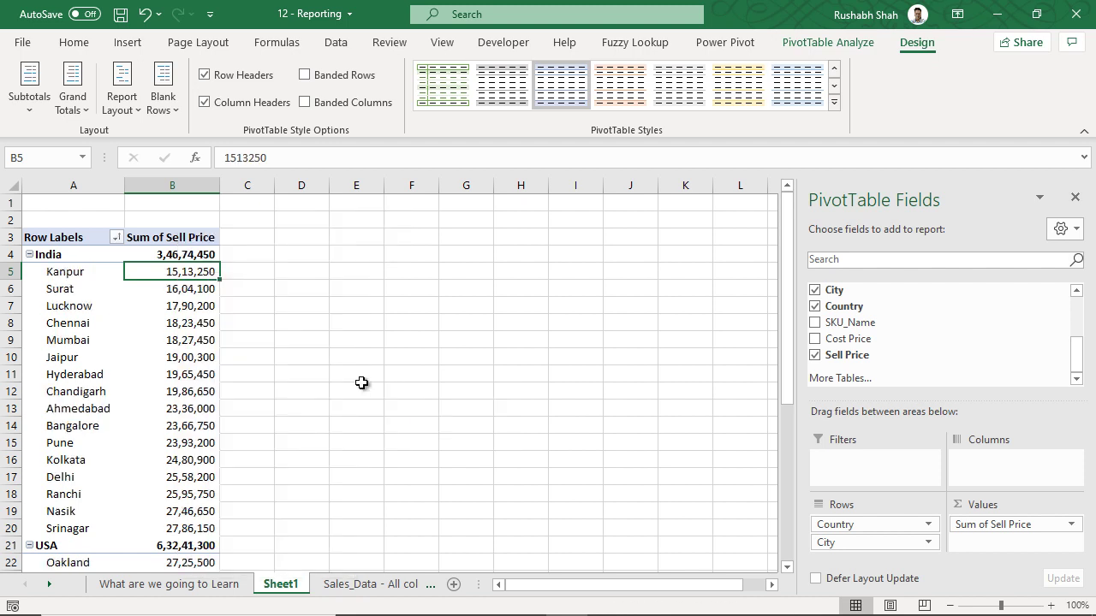
Step: Review the 97,915,750 grand total and the USA and India totals
scroll(203, 386, "down", 1)
scroll(210, 384, "down", 3)
scroll(207, 385, "down", 1)
scroll(206, 385, "down", 1)
scroll(207, 384, "up", 2)
scroll(206, 384, "up", 3)
scroll(206, 385, "up", 1)
scroll(207, 384, "down", 4)
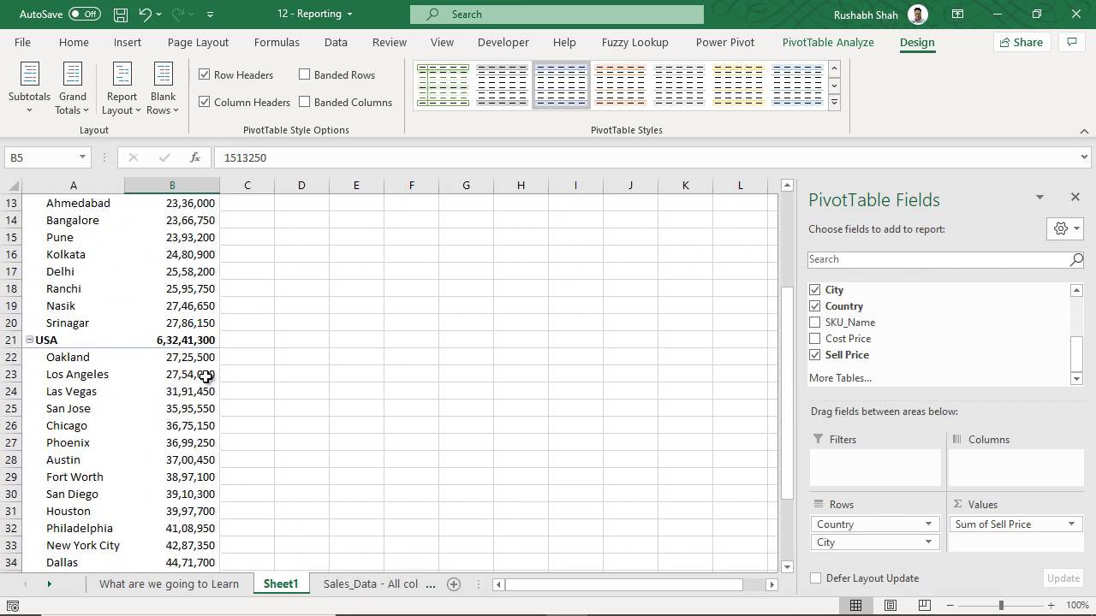
scroll(206, 384, "down", 3)
left_click(192, 477)
scroll(203, 420, "up", 2)
scroll(222, 399, "up", 1)
left_click(188, 345)
scroll(186, 381, "up", 1)
scroll(185, 382, "up", 3)
left_click(196, 203)
scroll(197, 204, "up", 1)
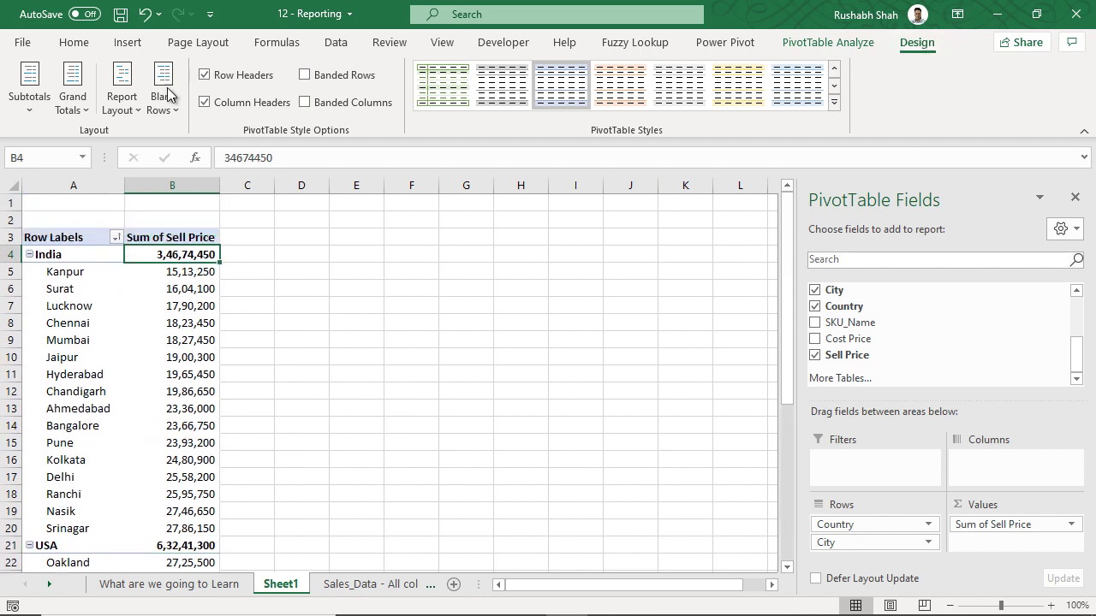
Step: Turn off the country subtotals and check Oakland's sales value
left_click(30, 107)
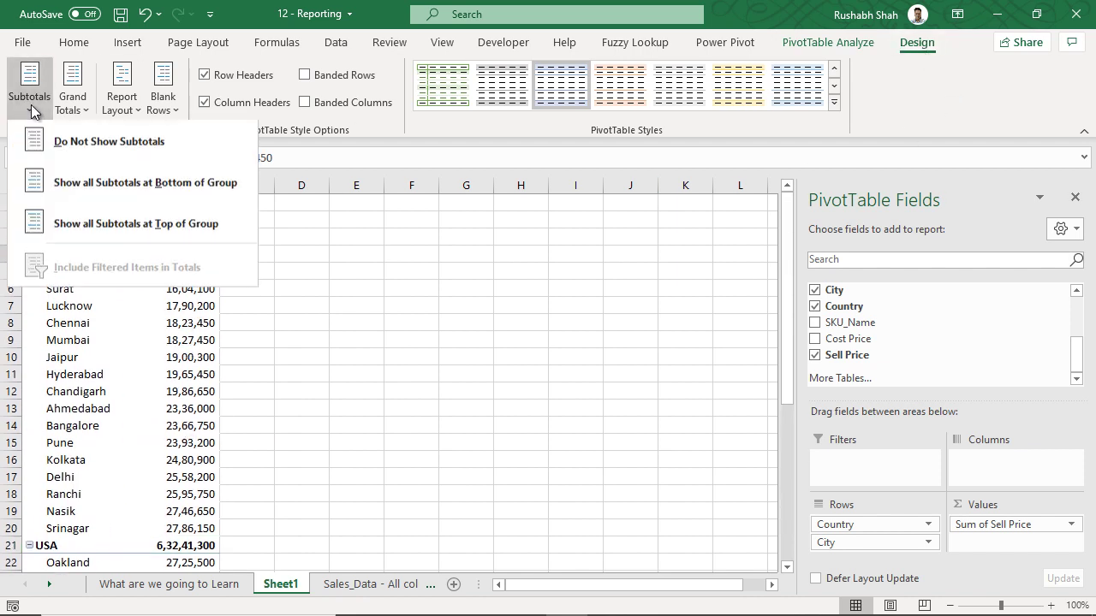
left_click(143, 151)
scroll(186, 286, "down", 1)
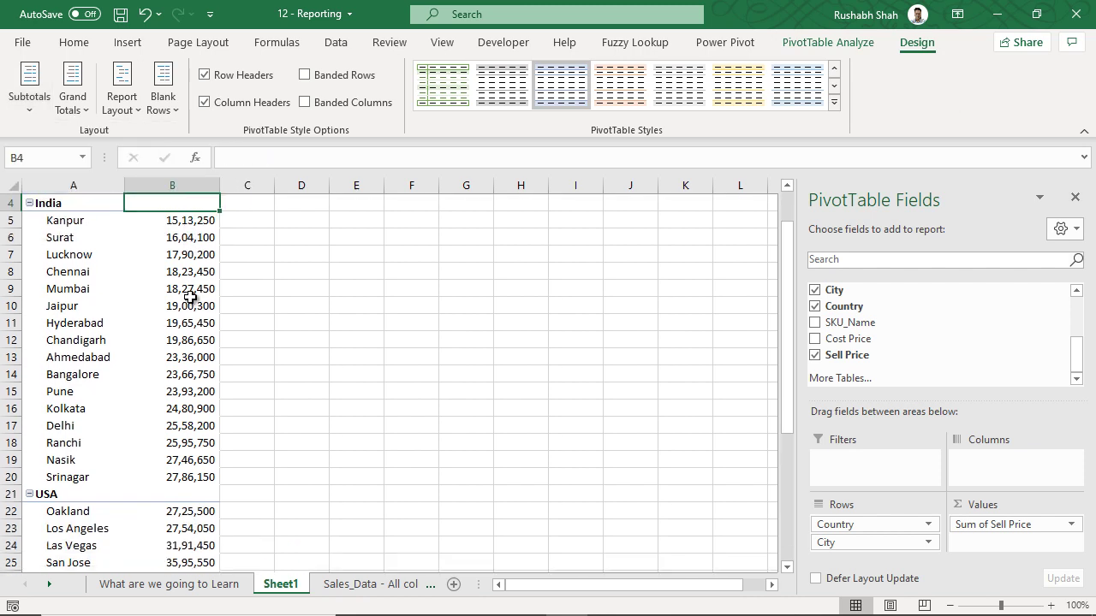
left_click(189, 305)
scroll(211, 362, "down", 2)
left_click(196, 409)
scroll(196, 387, "down", 3)
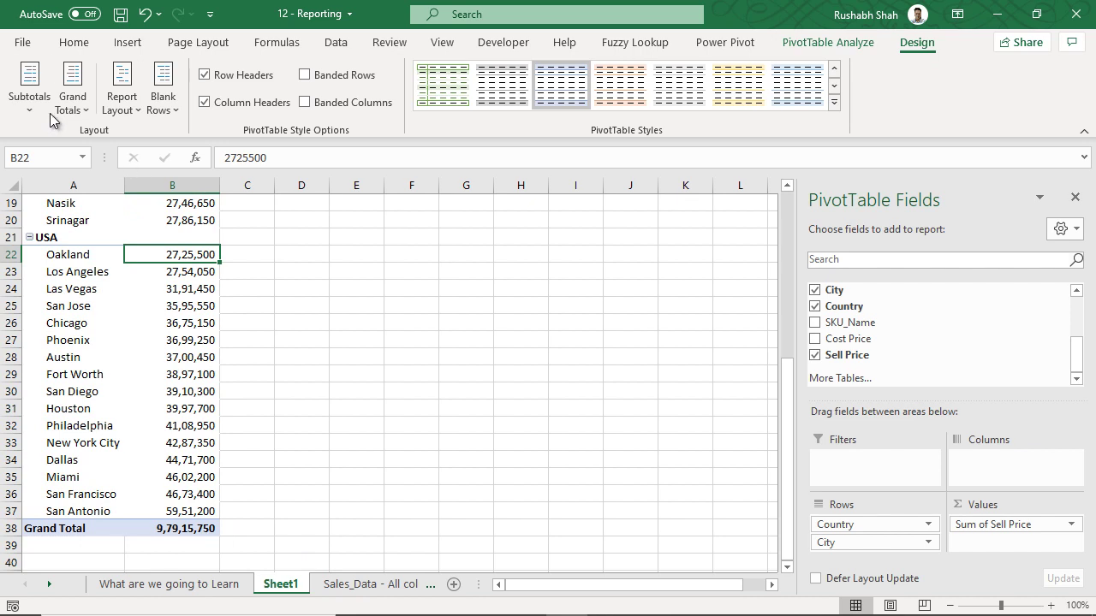
Step: Turn grand totals off for rows and columns
left_click(72, 89)
left_click(115, 144)
scroll(171, 355, "up", 1)
scroll(171, 354, "up", 3)
scroll(173, 353, "up", 2)
left_click(73, 90)
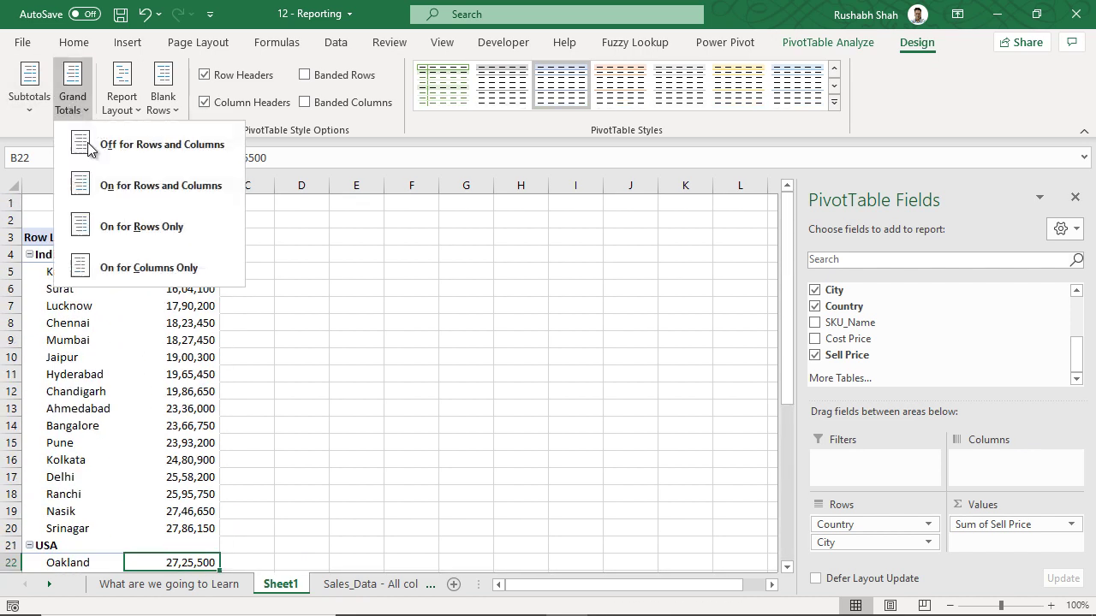
left_click(64, 146)
Step: Show country subtotals at the top of each group
left_click(29, 90)
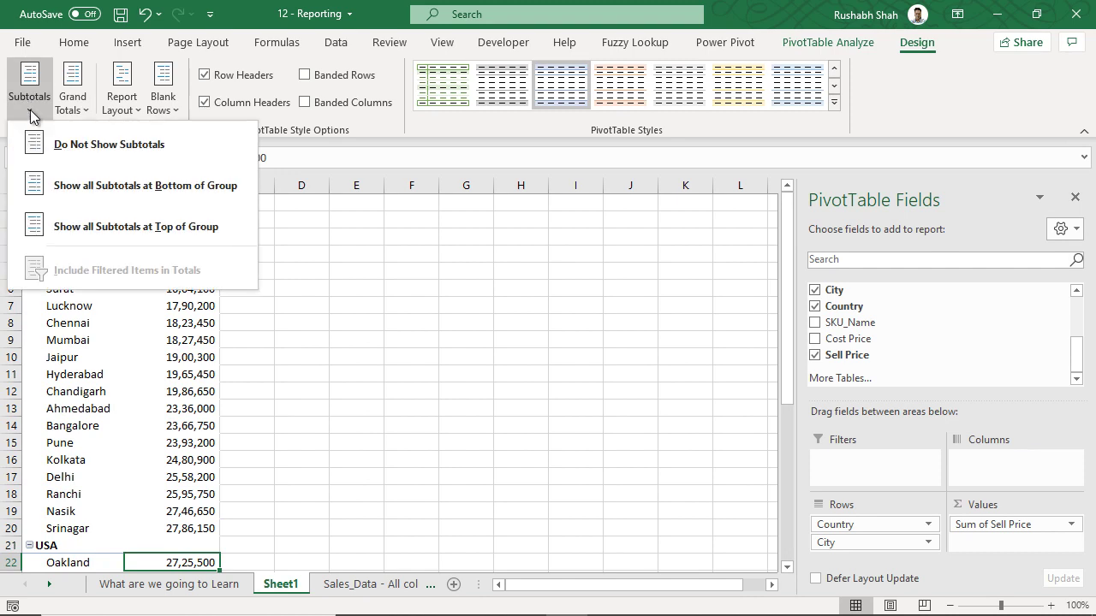
left_click(102, 227)
scroll(197, 368, "down", 4)
scroll(197, 368, "down", 1)
scroll(197, 367, "up", 3)
scroll(197, 365, "up", 1)
scroll(197, 366, "up", 1)
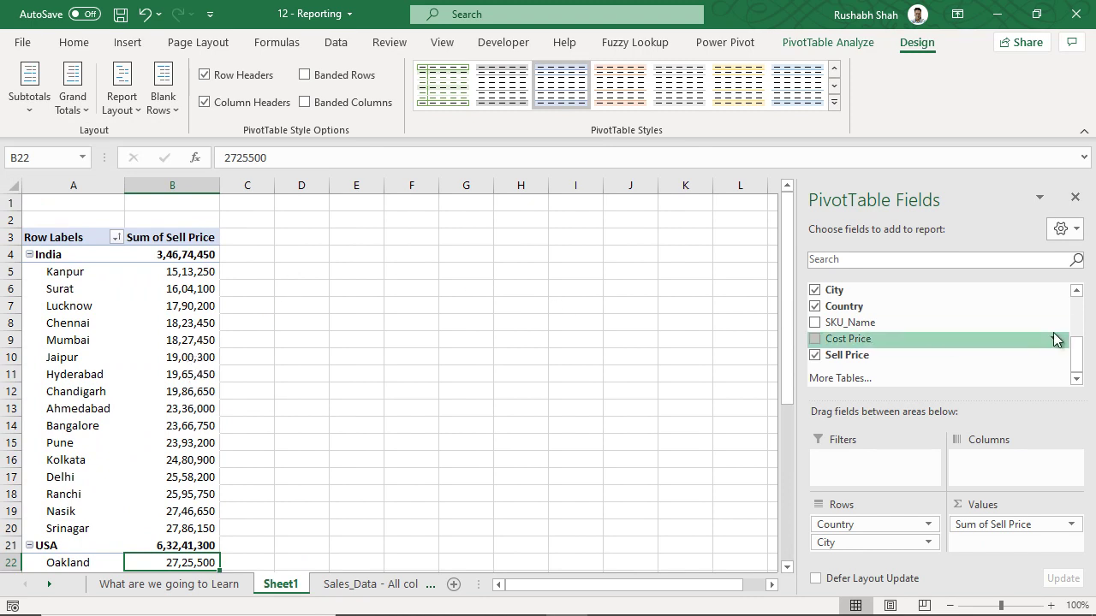
Step: Add Gender under City, splitting India into 14,426,450 female and 20,248,000 male
left_click_drag(1070, 354, 1076, 333)
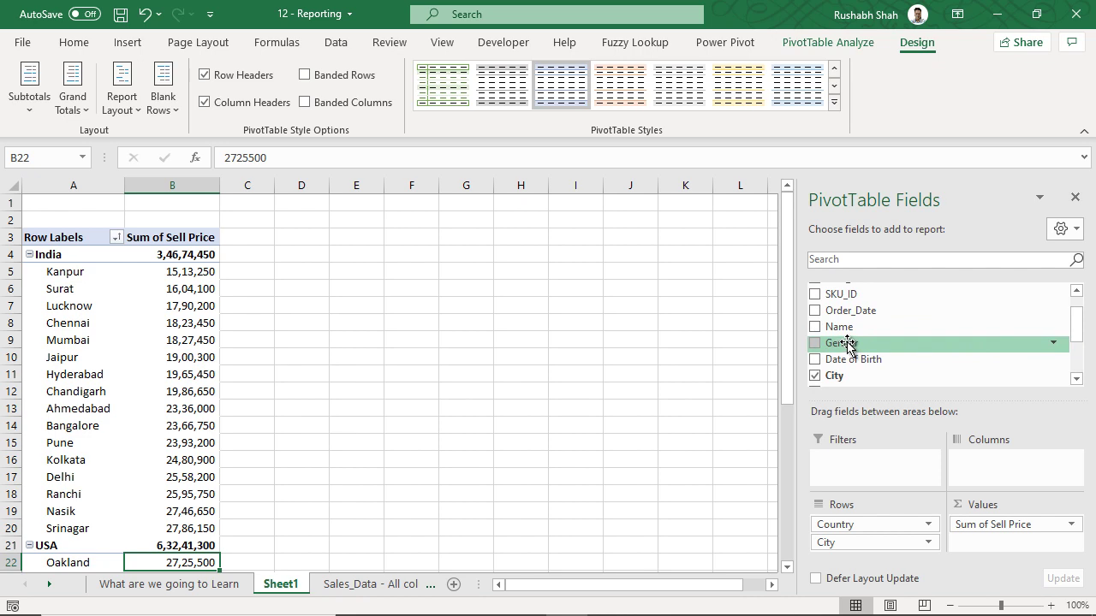
left_click_drag(846, 344, 890, 558)
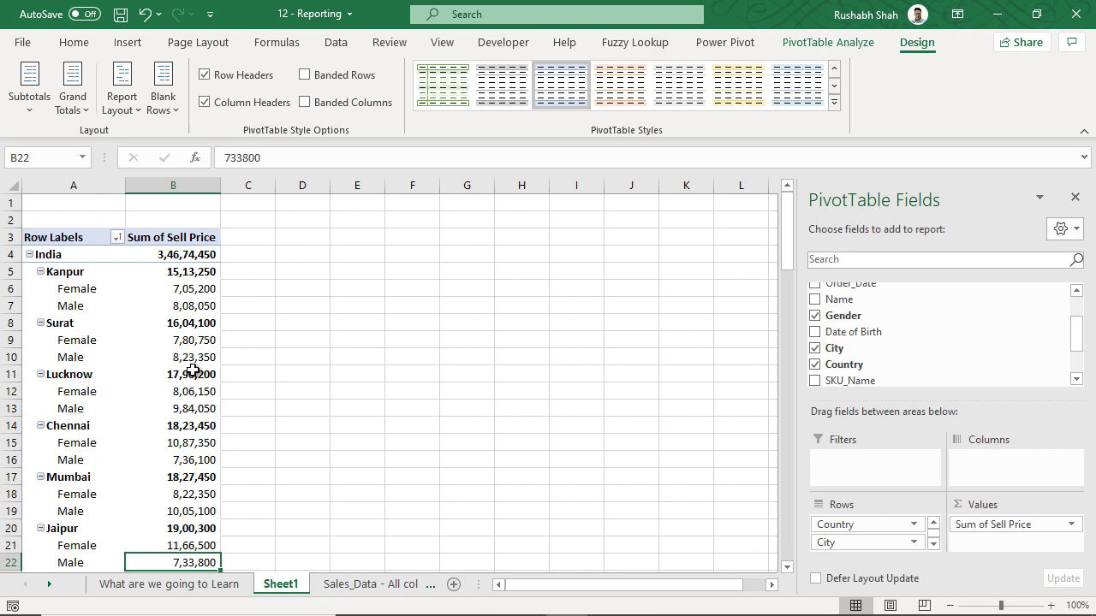
scroll(210, 347, "down", 1)
scroll(206, 350, "down", 4)
scroll(205, 359, "down", 9)
scroll(201, 368, "down", 3)
scroll(202, 368, "down", 7)
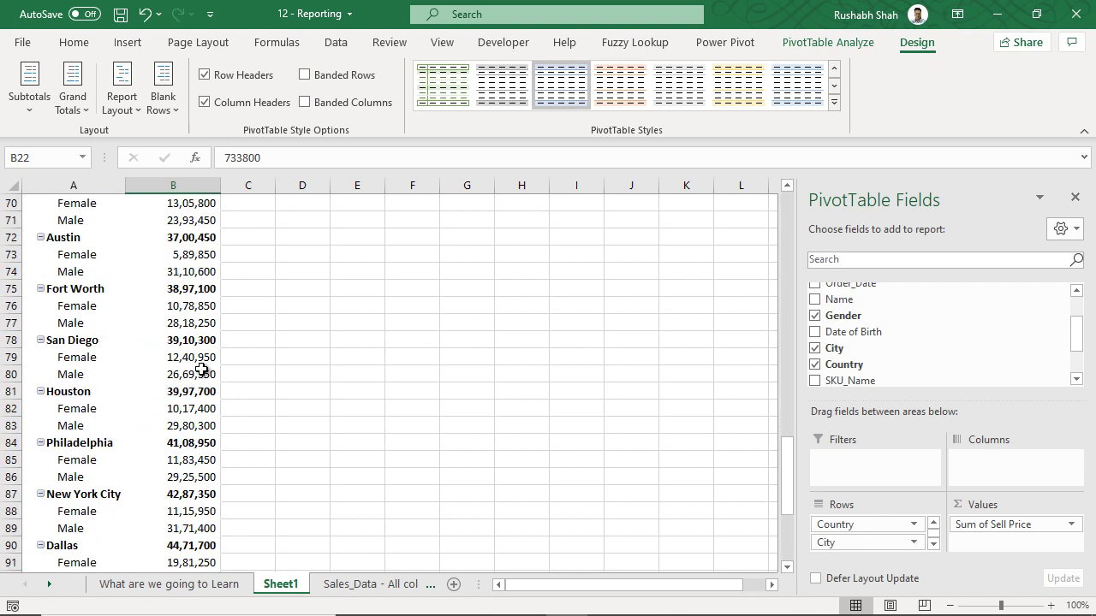
scroll(197, 368, "down", 3)
scroll(197, 372, "up", 5)
scroll(196, 374, "up", 6)
scroll(196, 374, "up", 8)
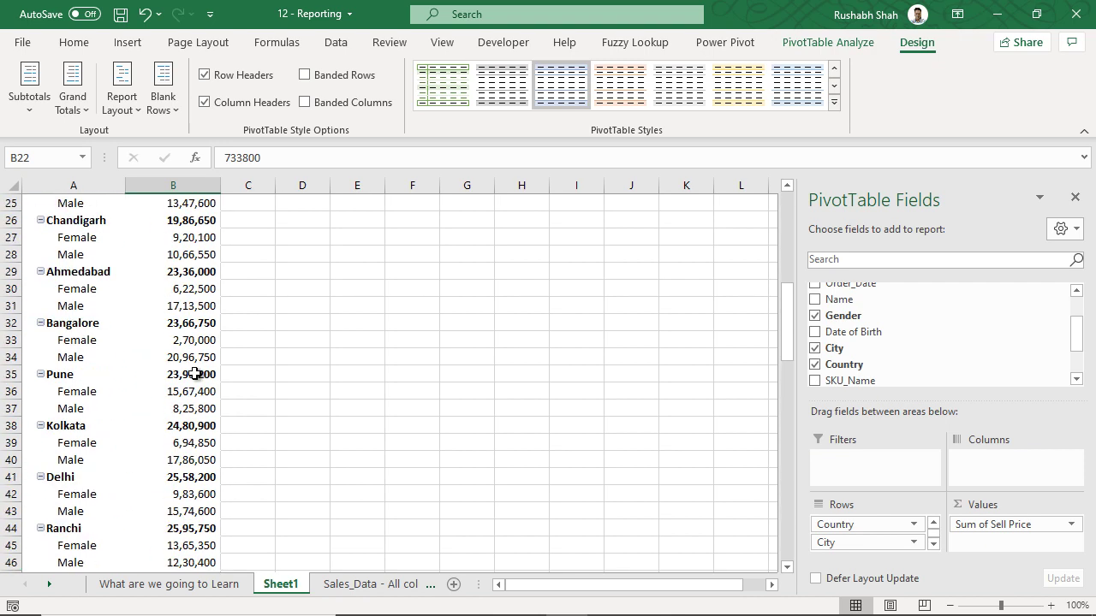
scroll(196, 374, "up", 7)
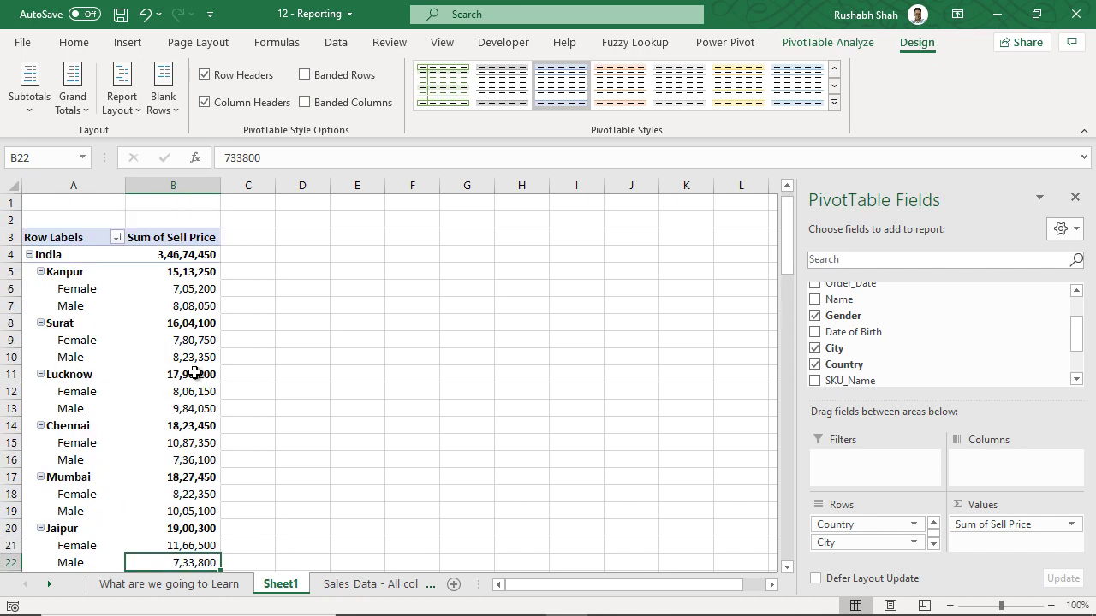
left_click(862, 542)
left_click(933, 545)
Step: Move Gender into Columns so Female and Male sales sit side by side per city
left_click_drag(874, 548, 1001, 472)
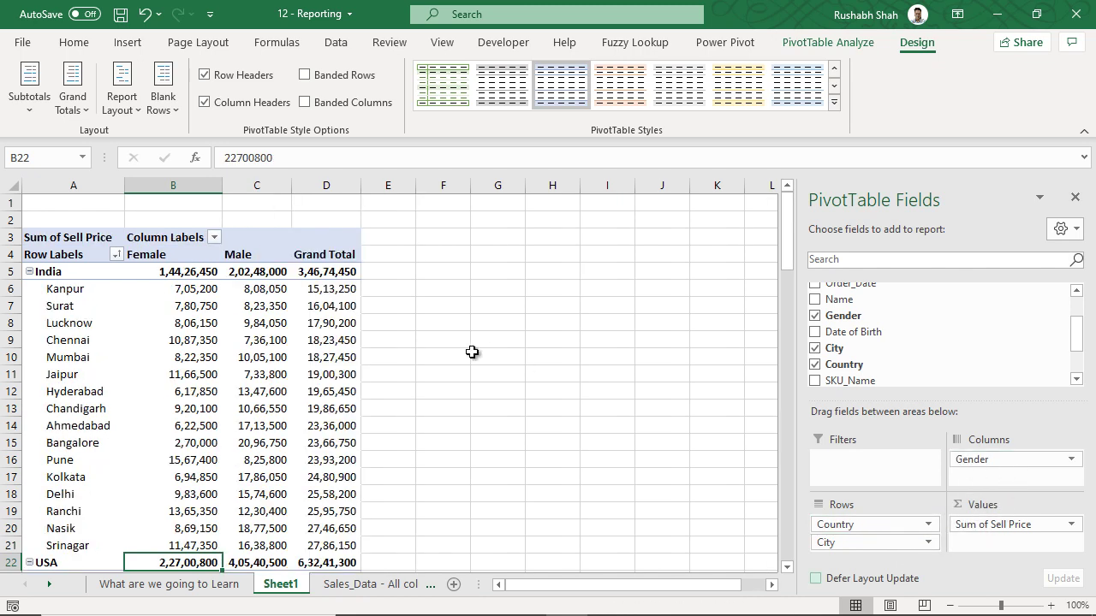
left_click(196, 289)
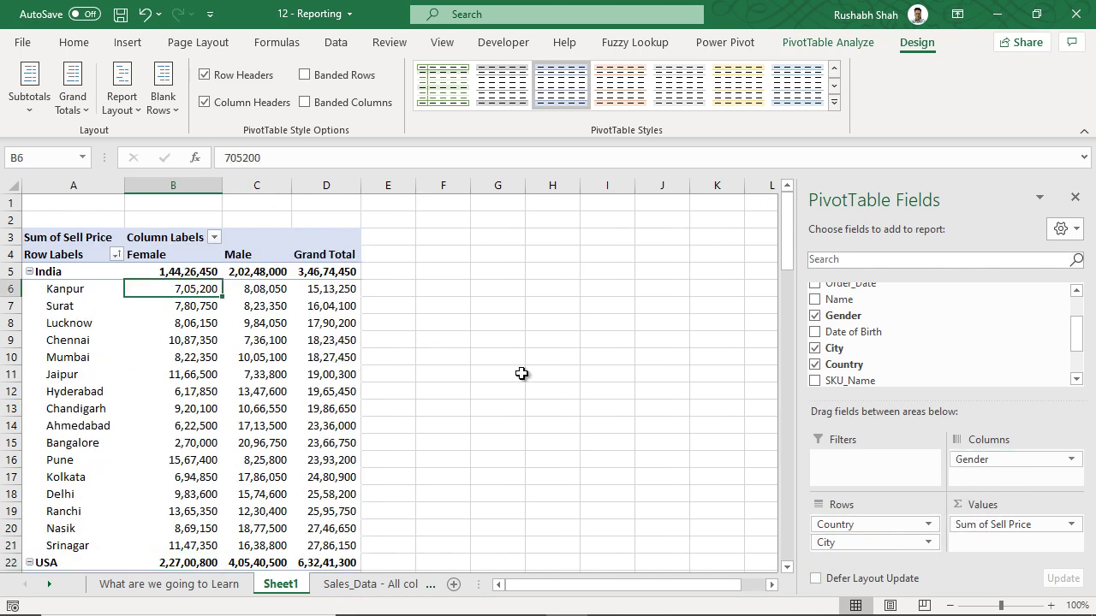
left_click(59, 266)
left_click(76, 290)
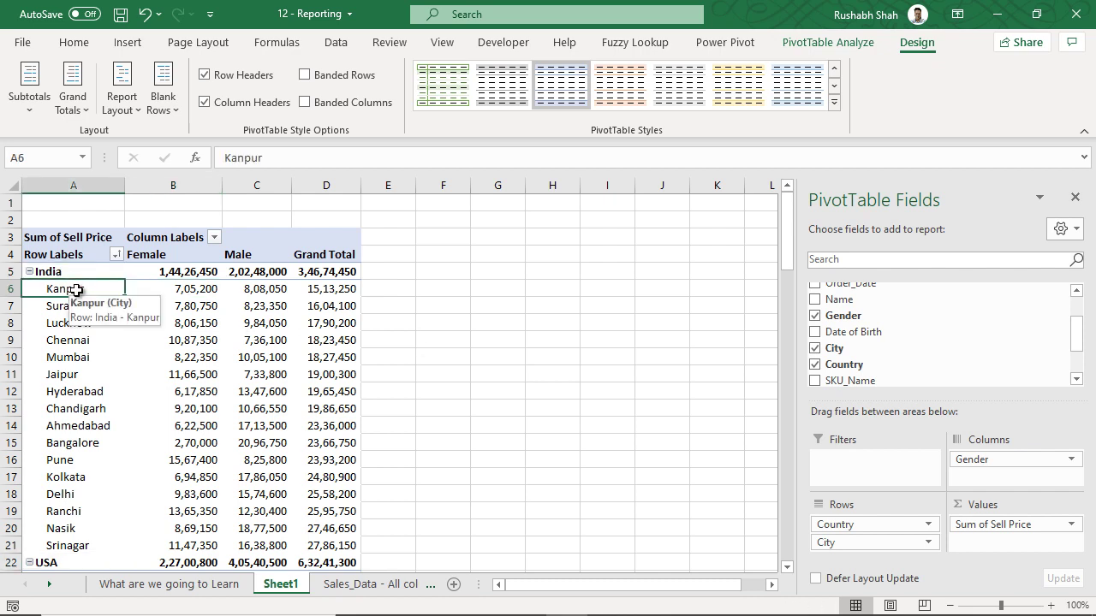
left_click(194, 247)
Step: Apply the Medium orange pivot table style
left_click(205, 319)
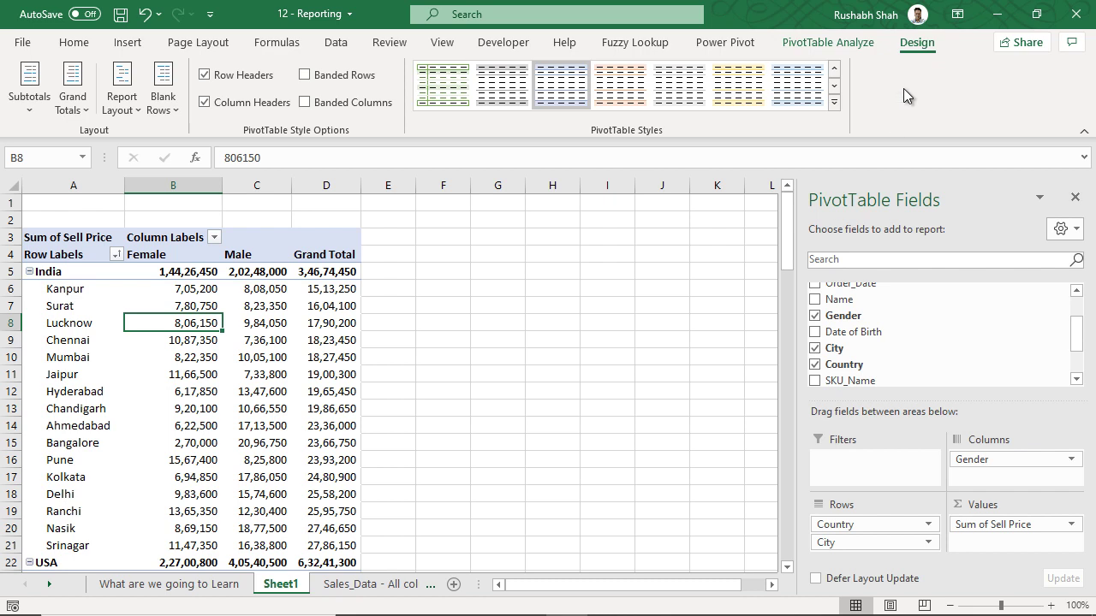
left_click(835, 108)
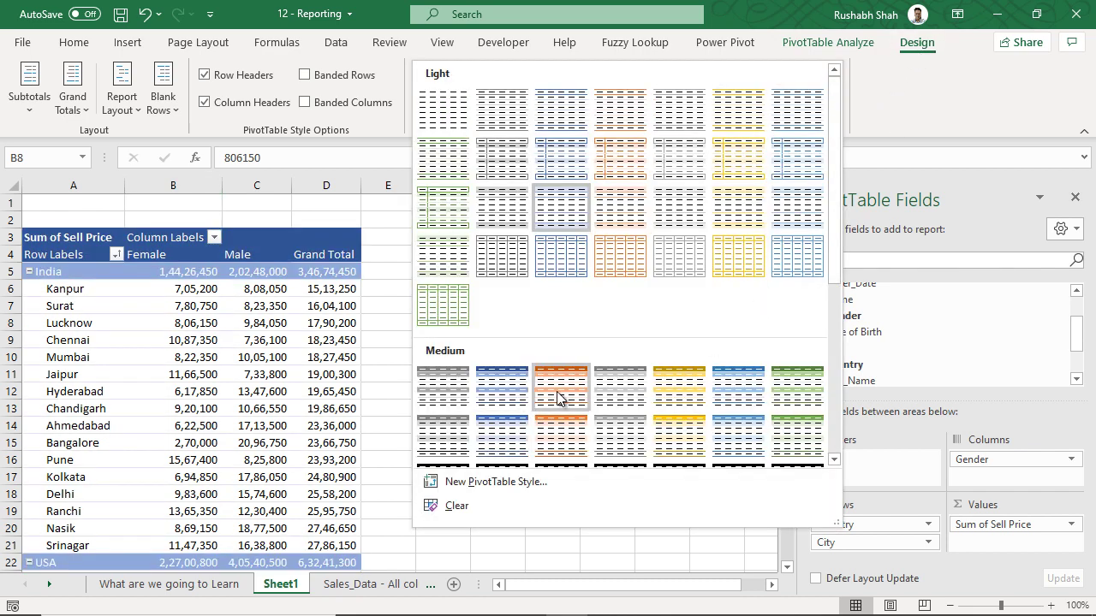
left_click(566, 434)
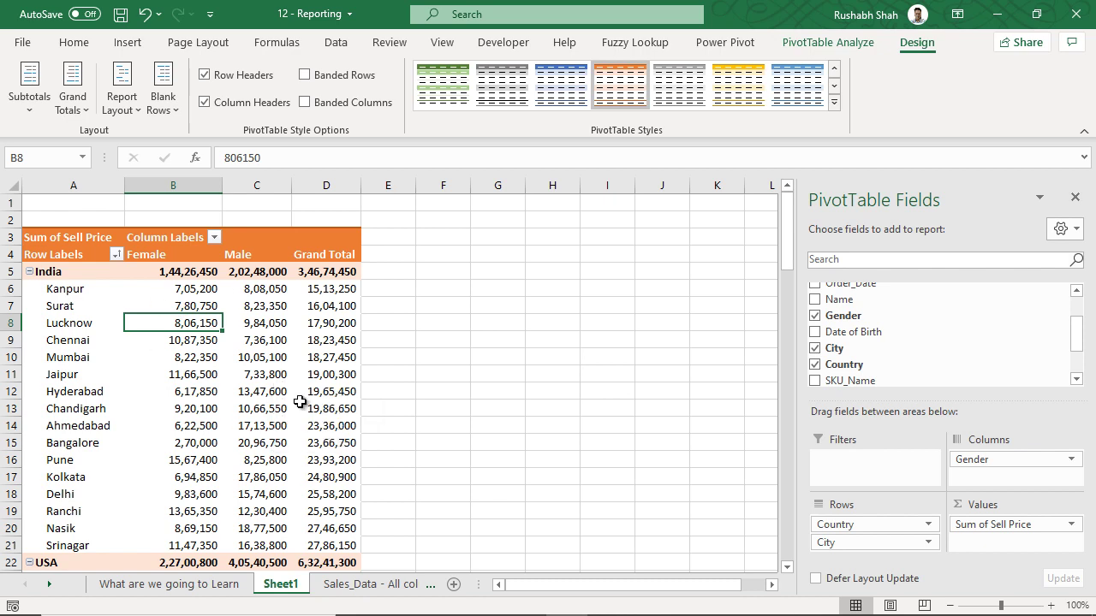
Step: Insert a second empty pivot table from the sales data onto new Sheet2
left_click(346, 589)
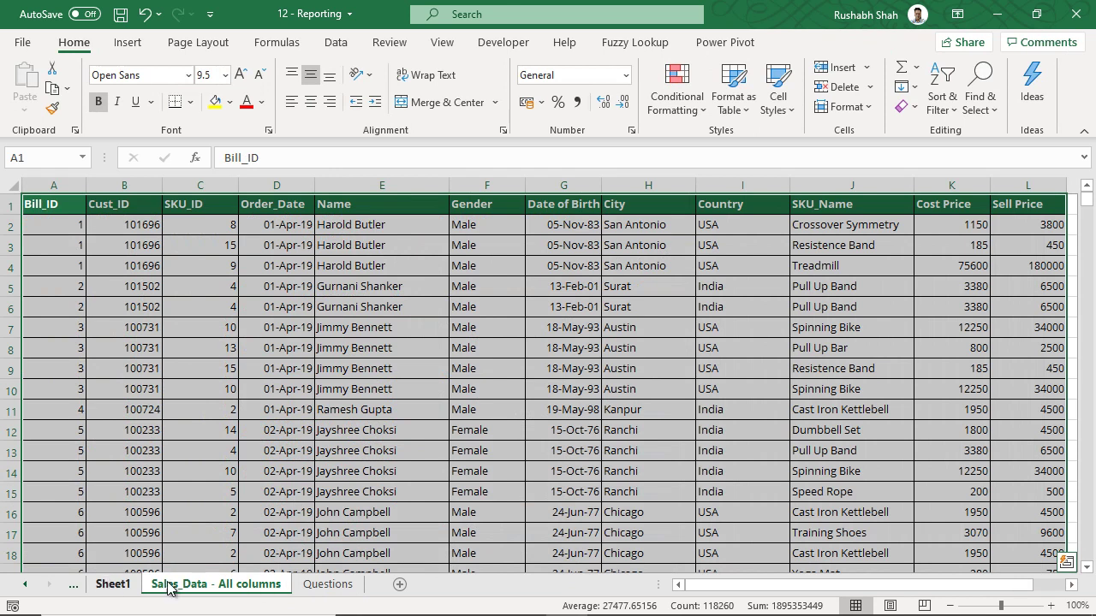
left_click(128, 43)
left_click(31, 86)
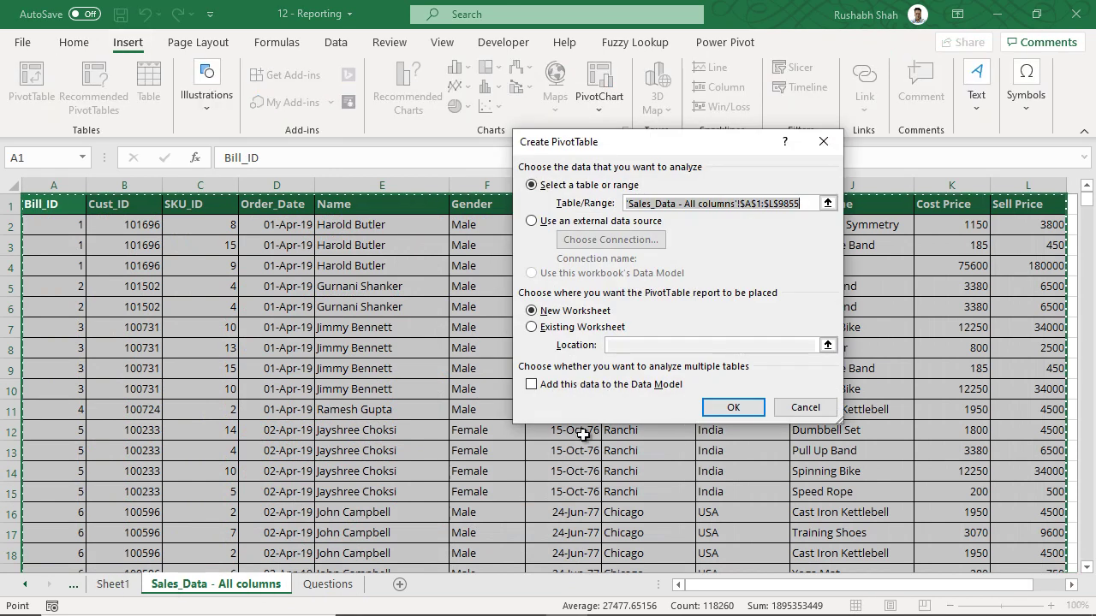
left_click(734, 409)
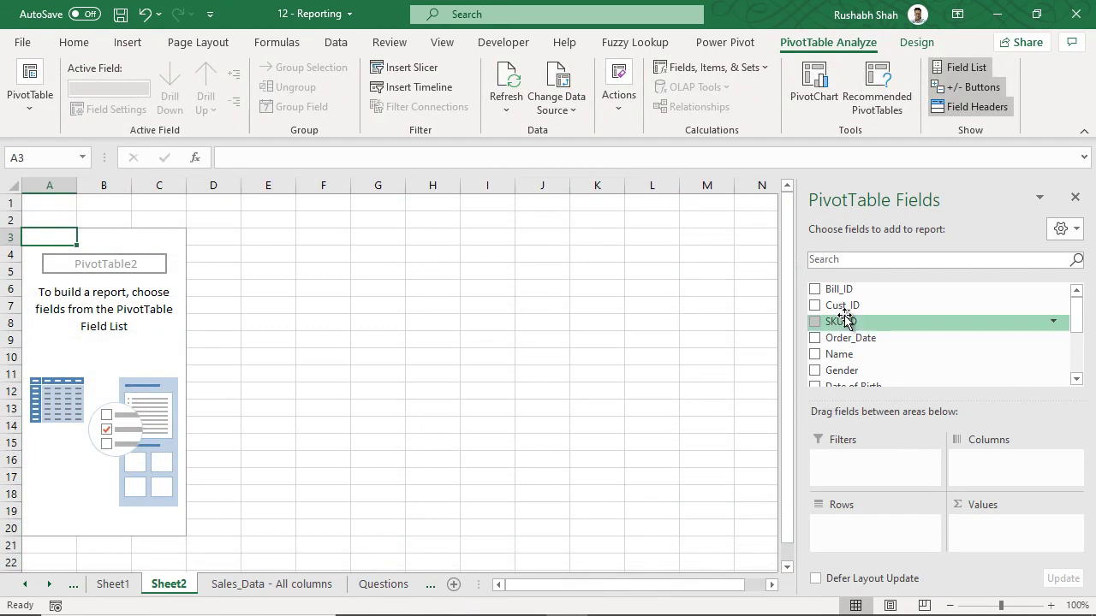
Step: Sum Sell Price by SKU_Name, with Stepper highest at 40,320,000
left_click_drag(1077, 321, 1077, 343)
left_click_drag(916, 327, 894, 513)
left_click_drag(860, 358, 1001, 532)
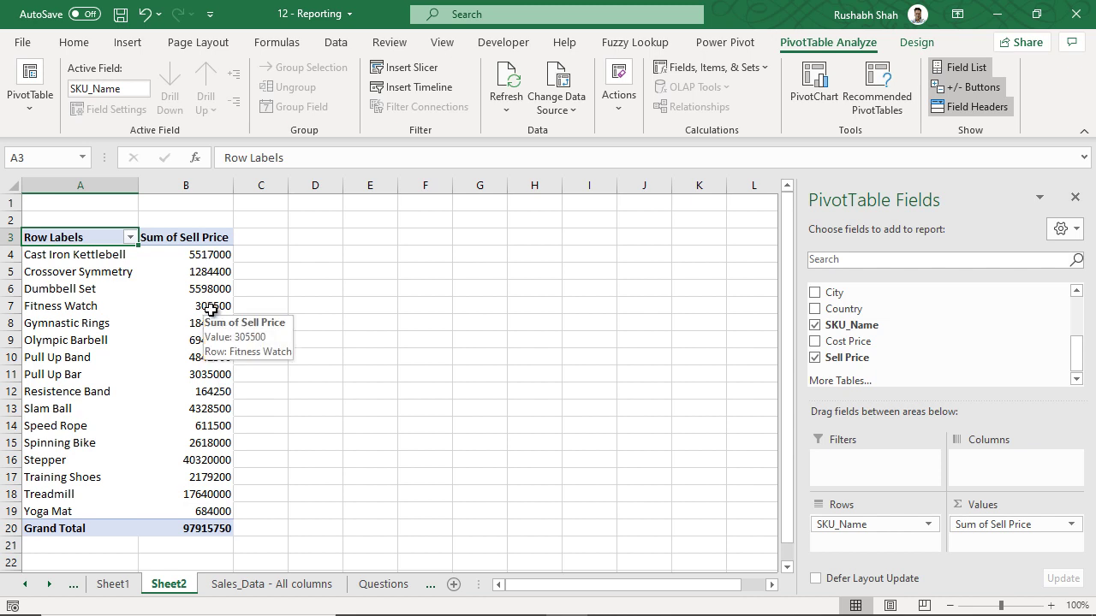
Step: Switch values to % of Grand Total and sort products largest to smallest
right_click(212, 313)
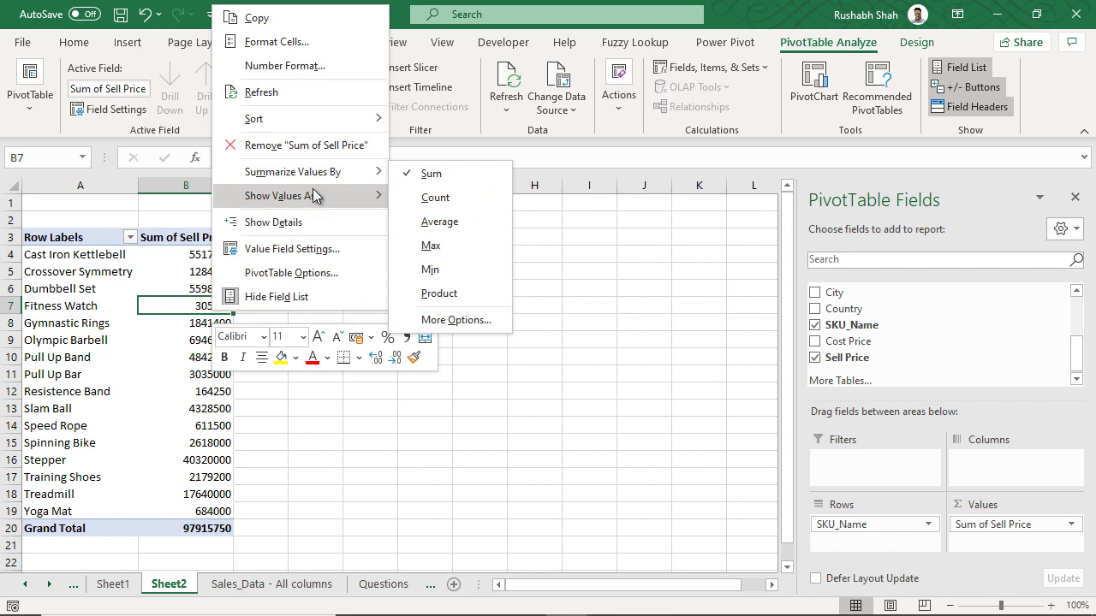
mouse_move(291, 196)
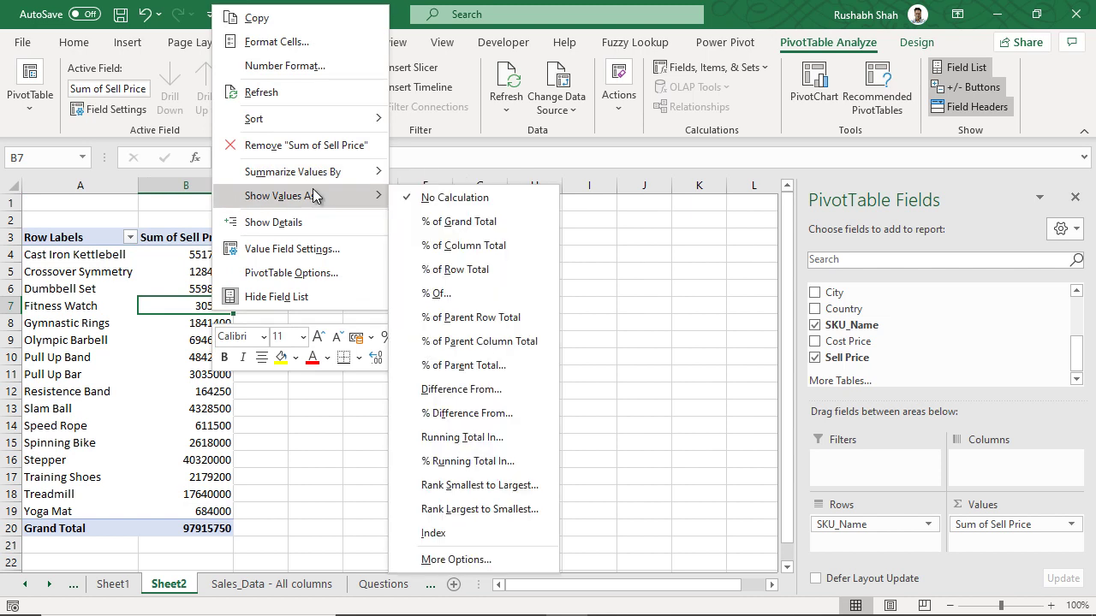
left_click(512, 224)
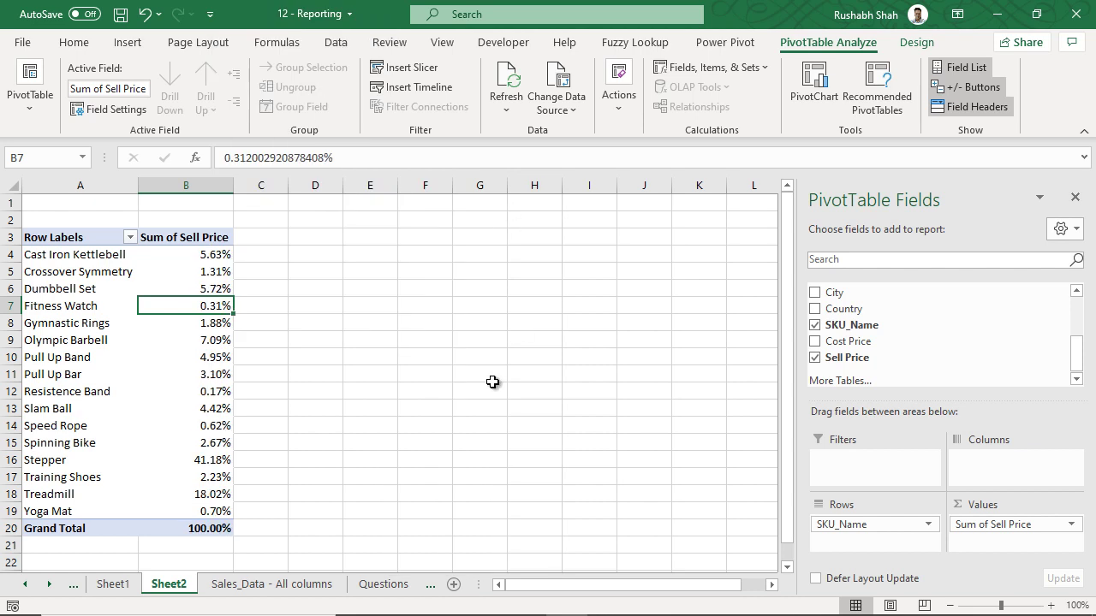
right_click(194, 292)
mouse_move(283, 407)
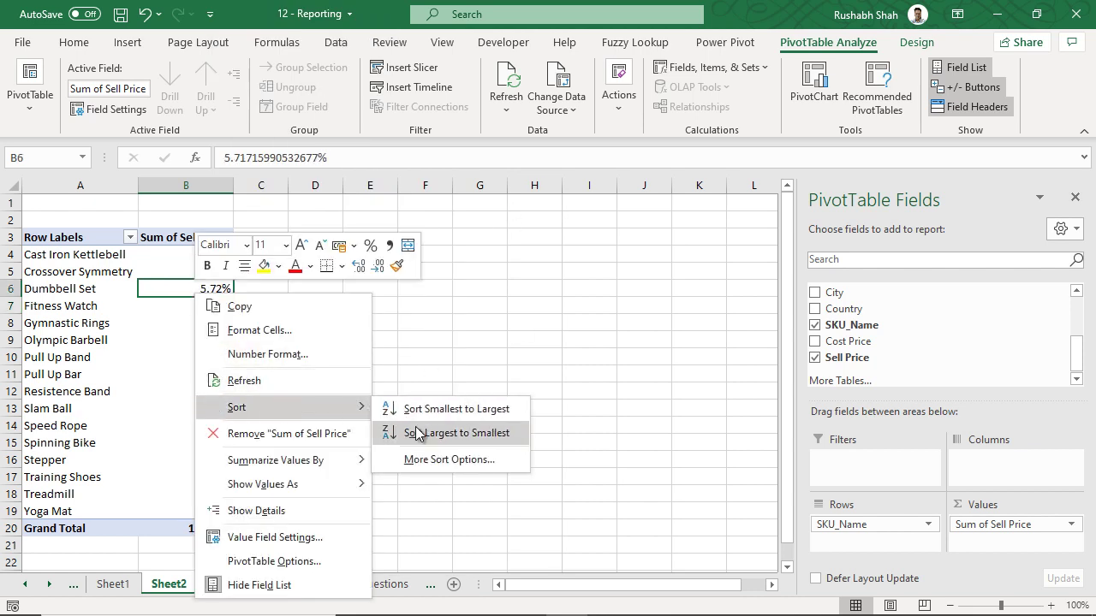
left_click(417, 434)
Step: Check the top shares: Stepper 41.18% and Treadmill 18.02%
left_click(136, 257)
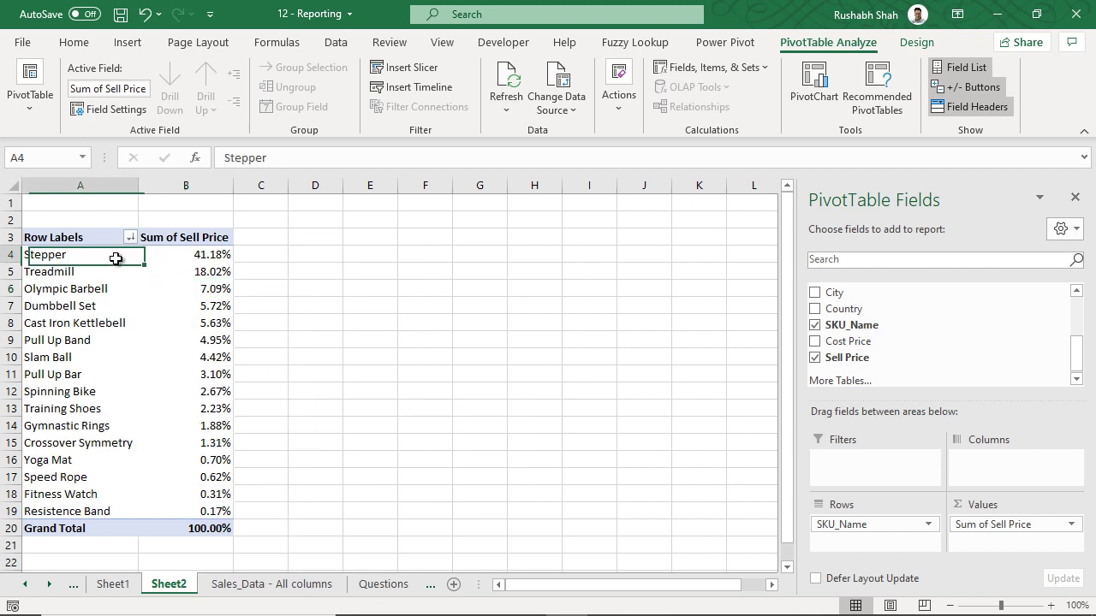
left_click_drag(140, 258, 176, 254)
left_click(178, 254)
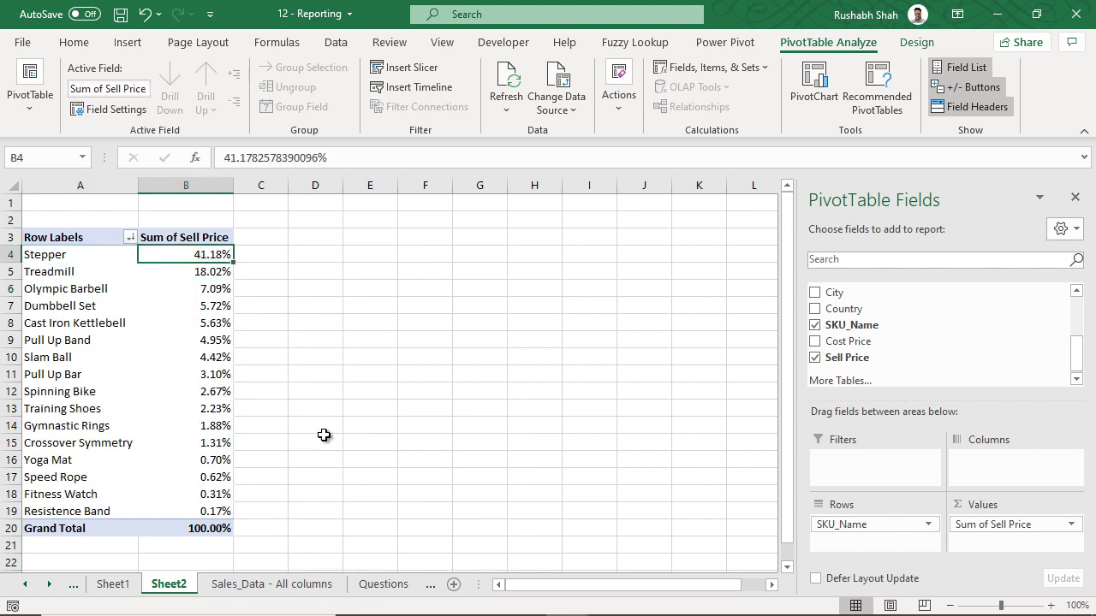
left_click(214, 276)
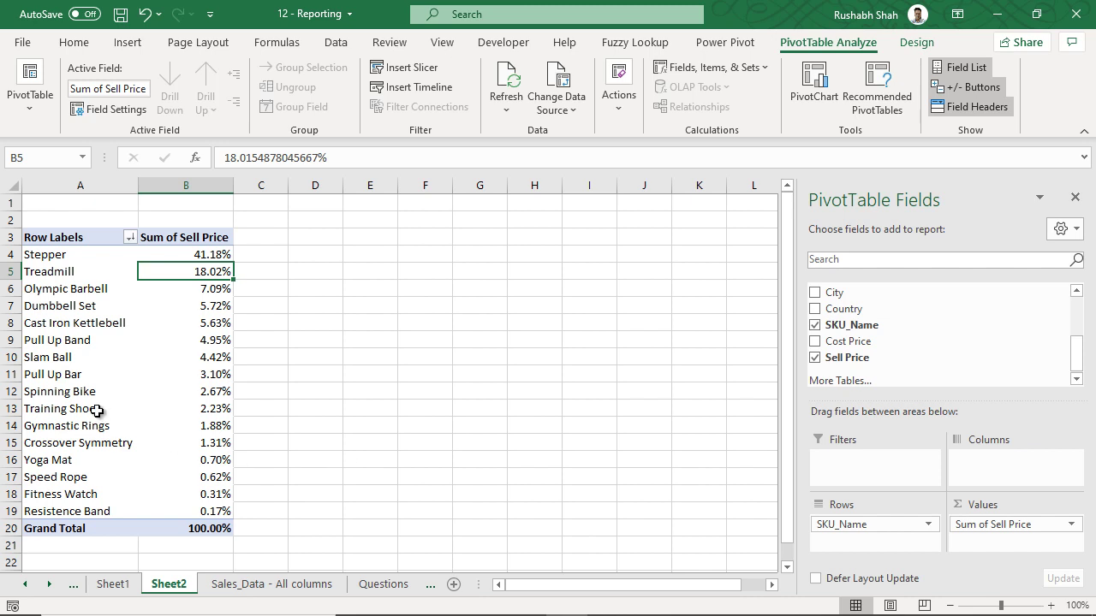
Step: On Sheet1, fill the Las Vegas male sales total in C25 yellow
left_click(112, 584)
scroll(209, 410, "down", 2)
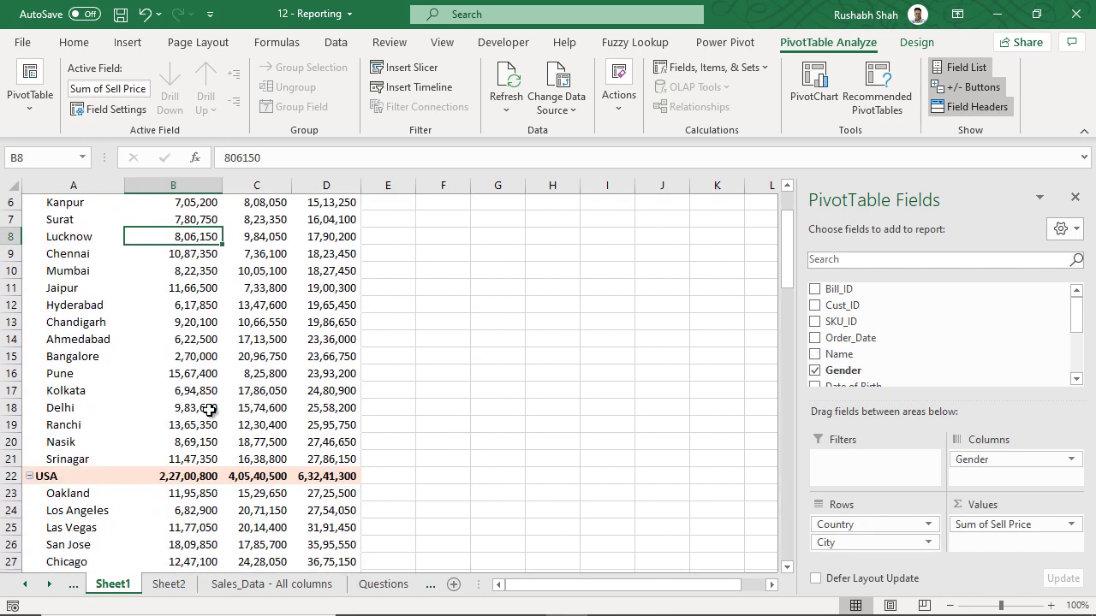
scroll(240, 432, "down", 1)
left_click(268, 465)
scroll(242, 366, "up", 3)
scroll(260, 303, "down", 4)
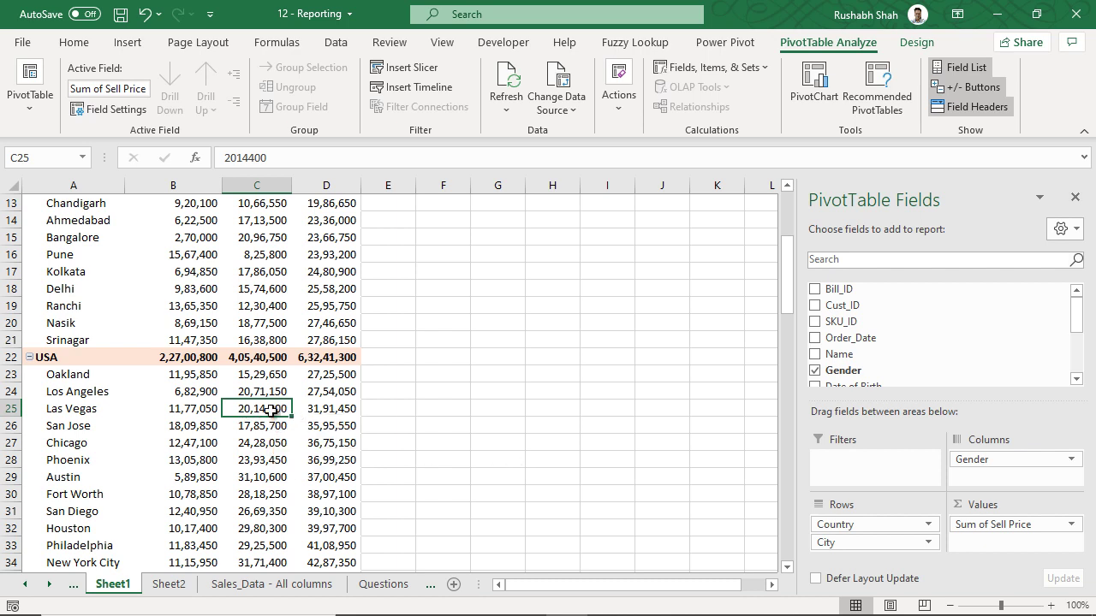
left_click(96, 49)
left_click(215, 102)
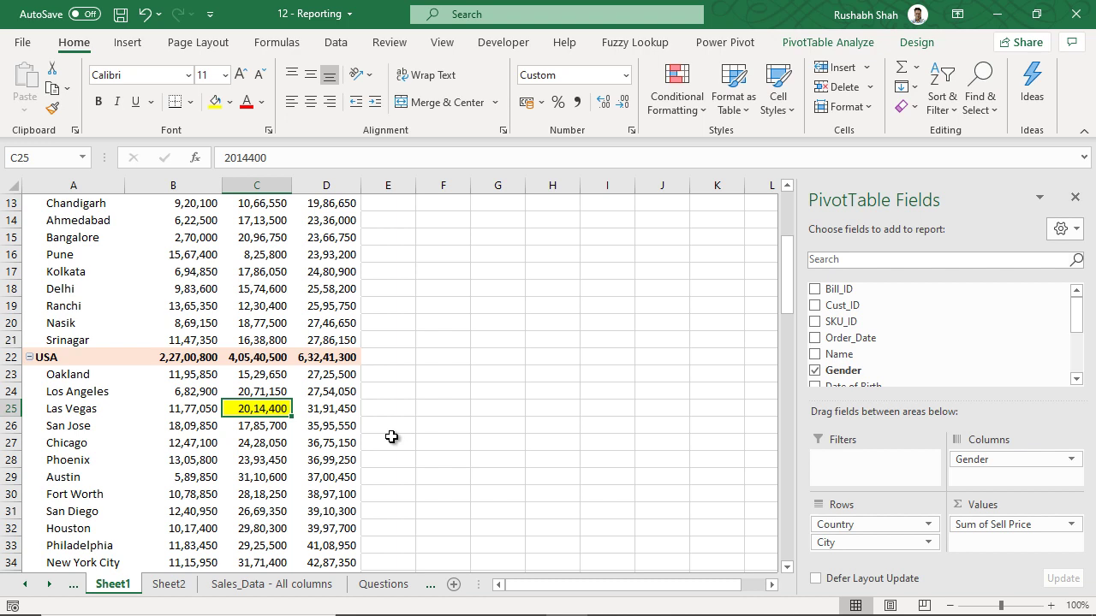
Step: Drill into the Las Vegas male total, check its Gender values on Sheet3, and return to Sheet1
double_click(279, 408)
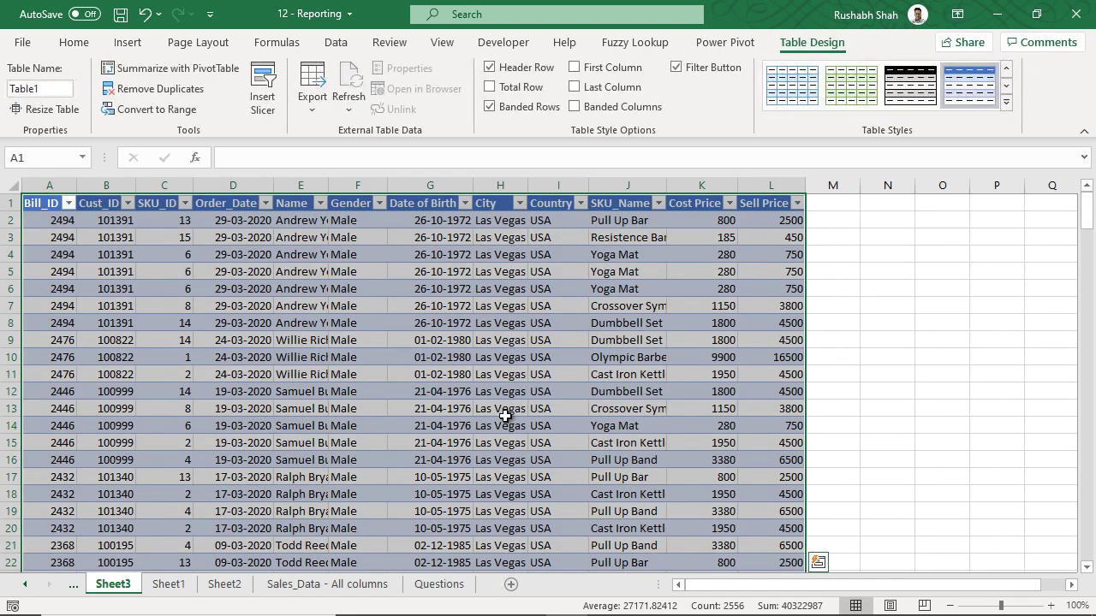
scroll(499, 405, "down", 4)
scroll(499, 405, "down", 5)
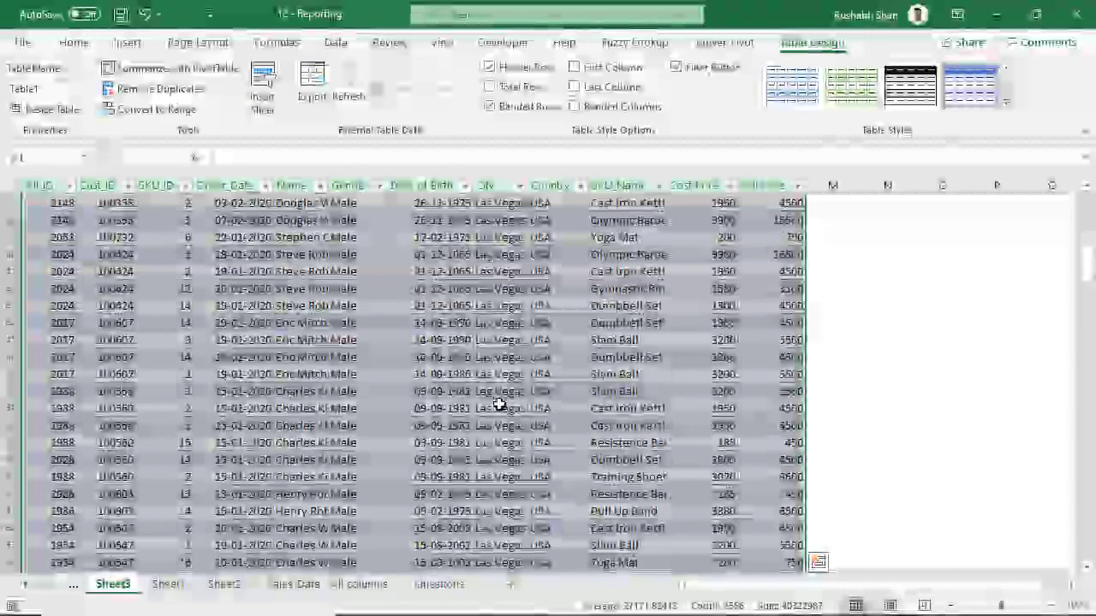
scroll(499, 405, "down", 6)
scroll(499, 405, "down", 7)
scroll(499, 405, "down", 3)
scroll(499, 405, "down", 4)
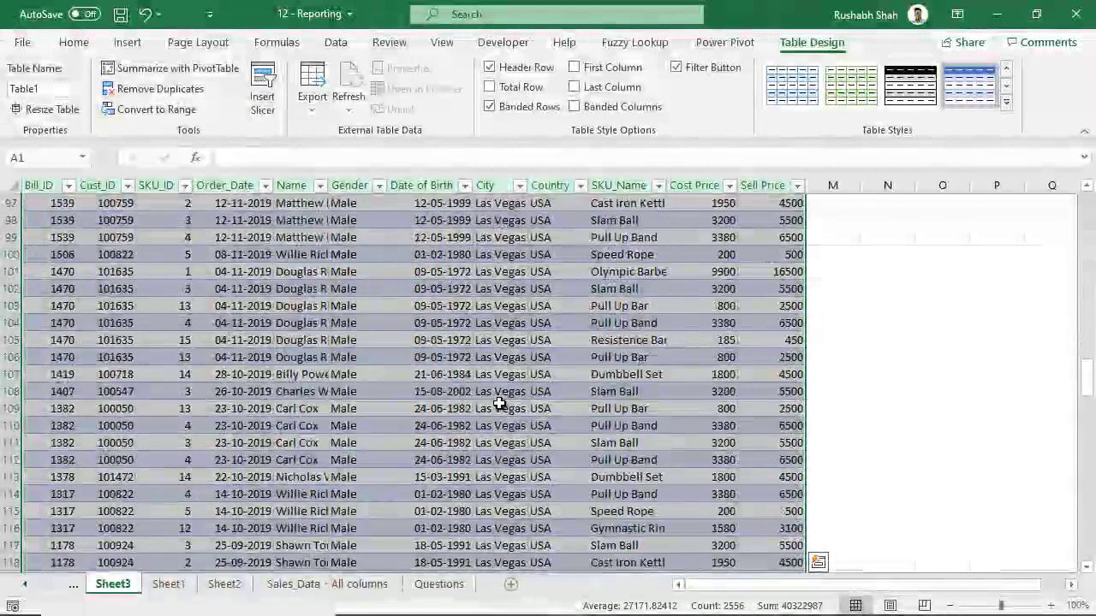
scroll(499, 404, "up", 8)
scroll(499, 404, "up", 6)
scroll(499, 402, "up", 3)
left_click(499, 187)
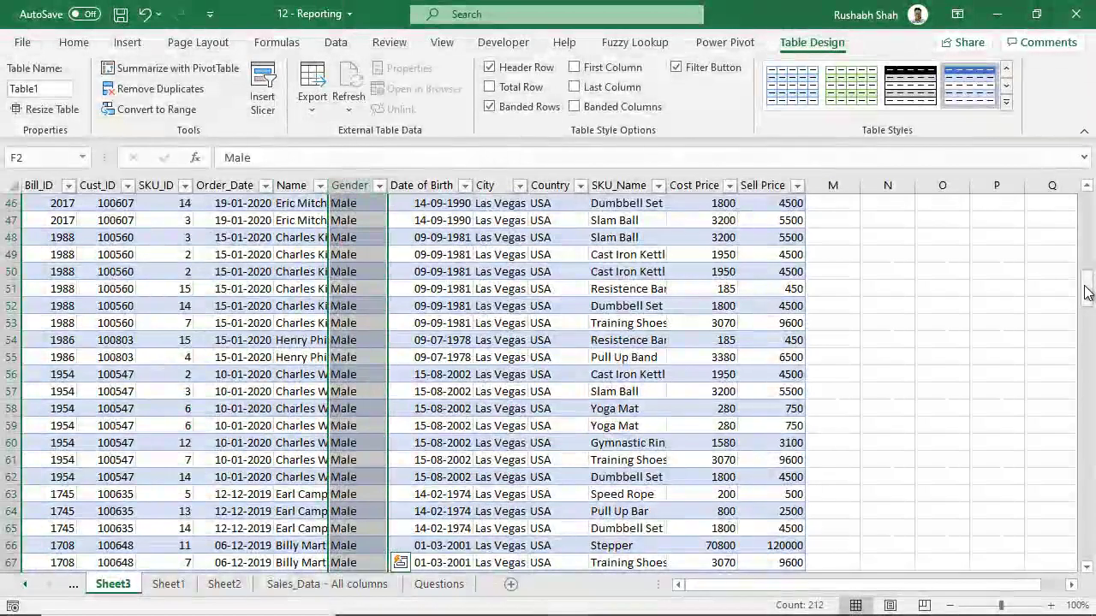
left_click_drag(1085, 291, 1086, 353)
left_click_drag(1085, 488, 1089, 567)
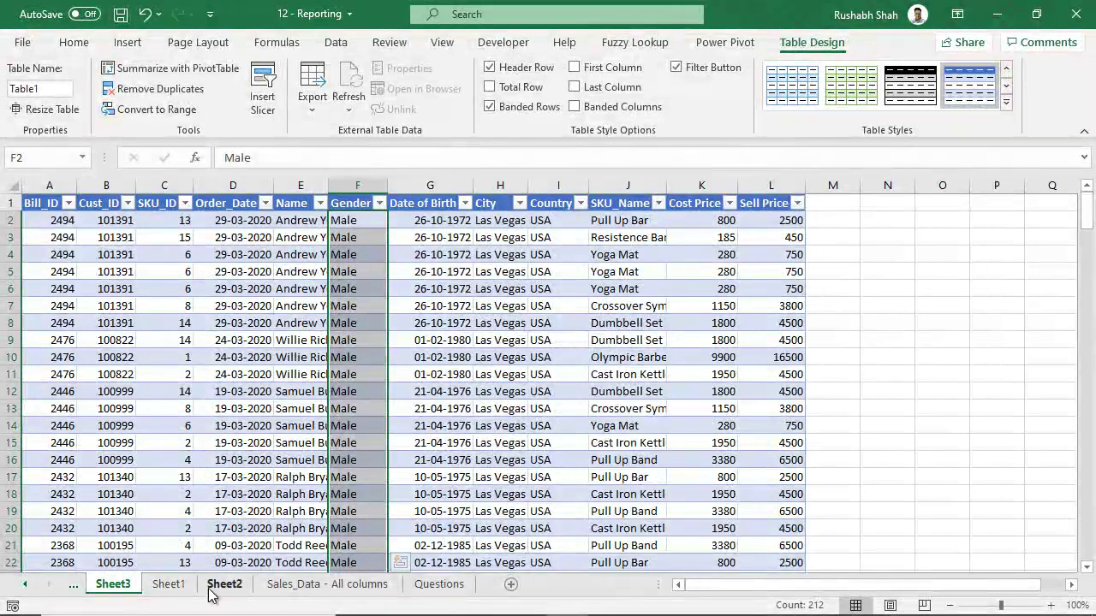
left_click(162, 586)
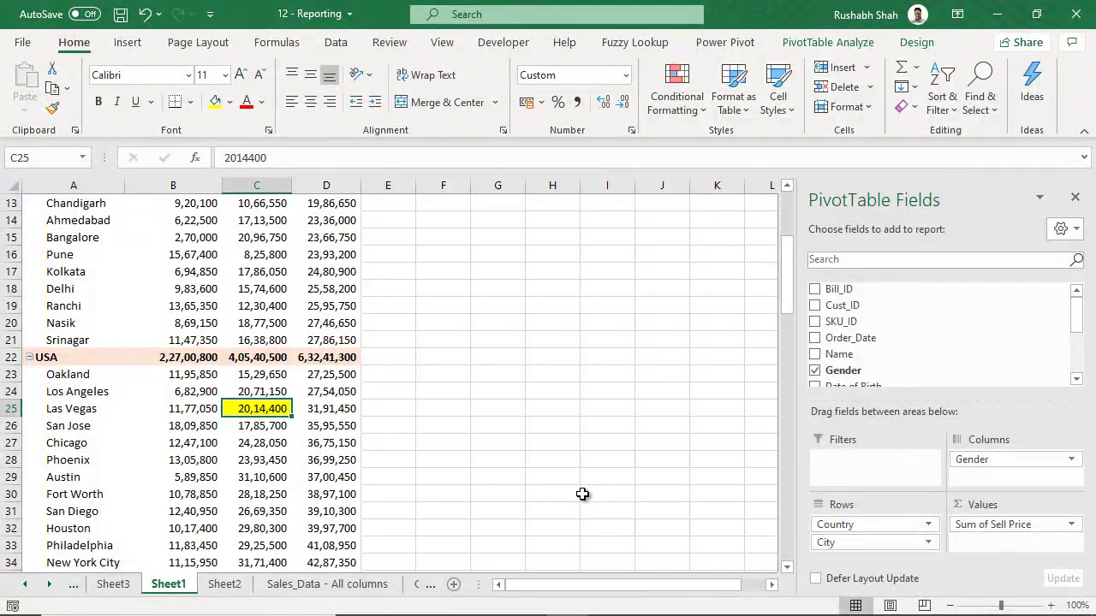
Step: Add SKU_Name as a report filter and filter the pivot to Dumbbell Set
scroll(308, 428, "up", 3)
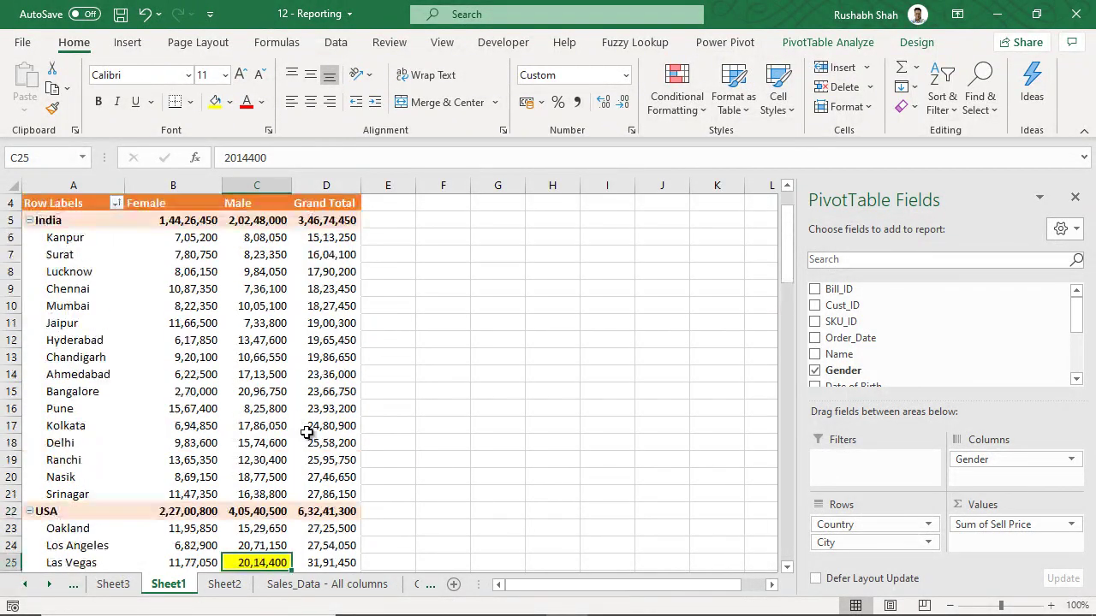
scroll(310, 435, "up", 1)
left_click(312, 368)
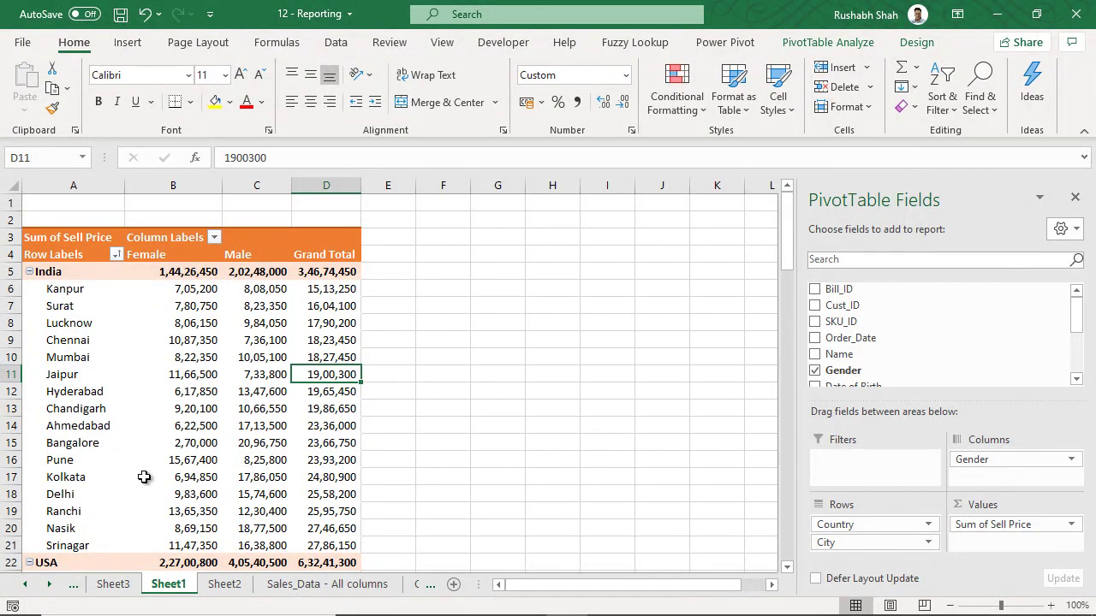
left_click_drag(1080, 327, 1077, 363)
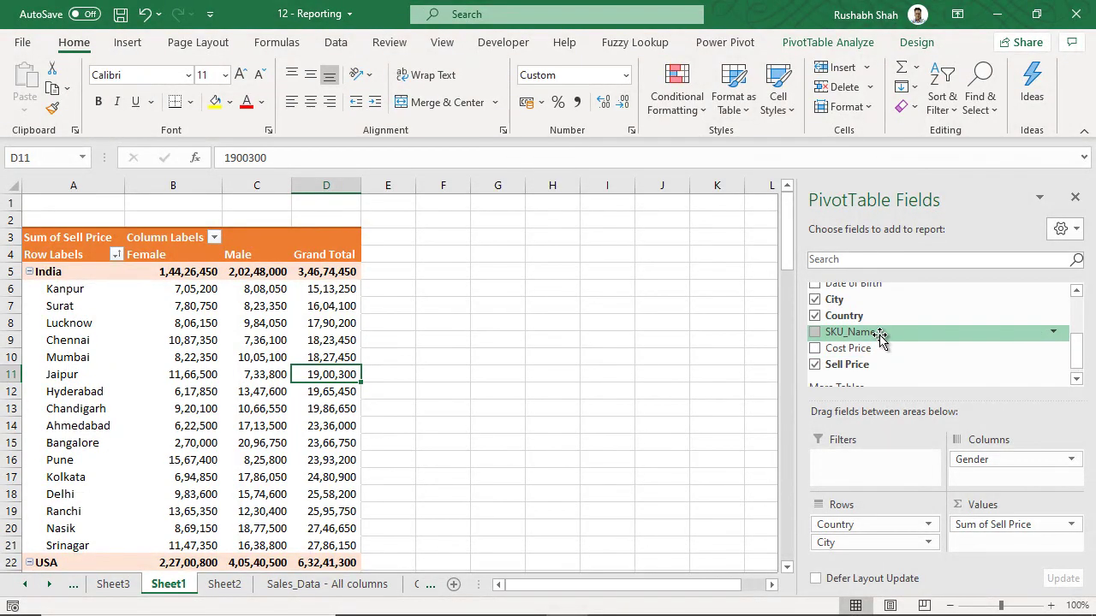
left_click_drag(879, 334, 876, 464)
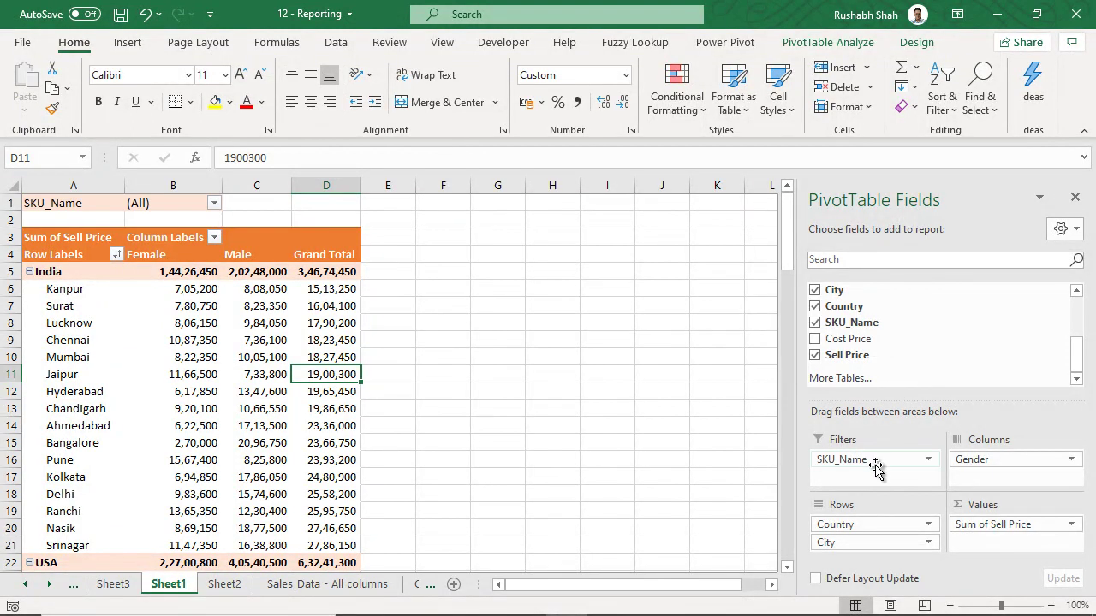
left_click(214, 204)
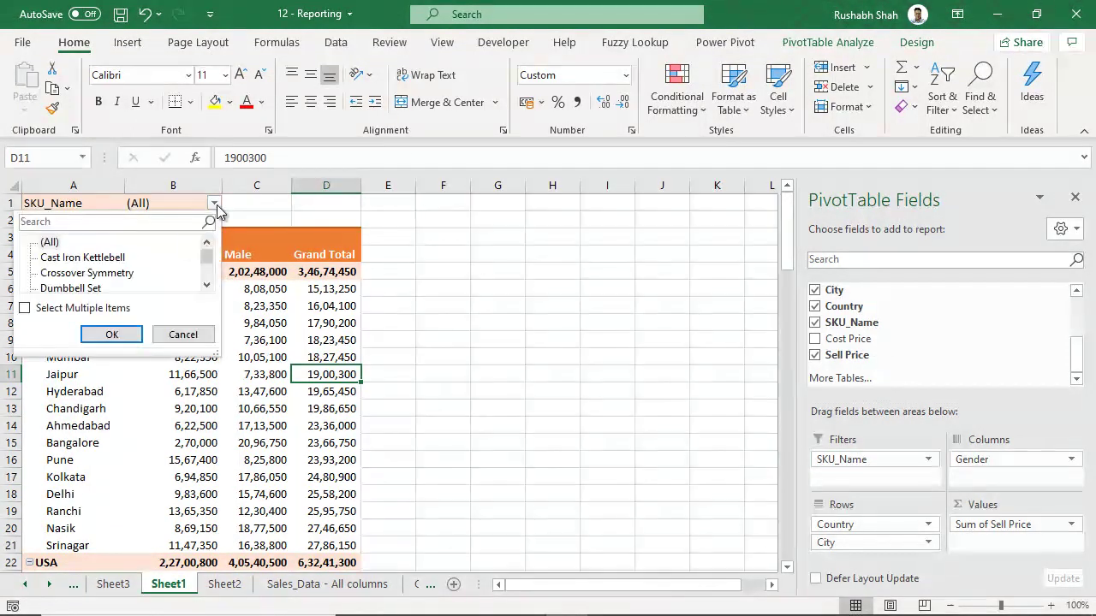
left_click(77, 290)
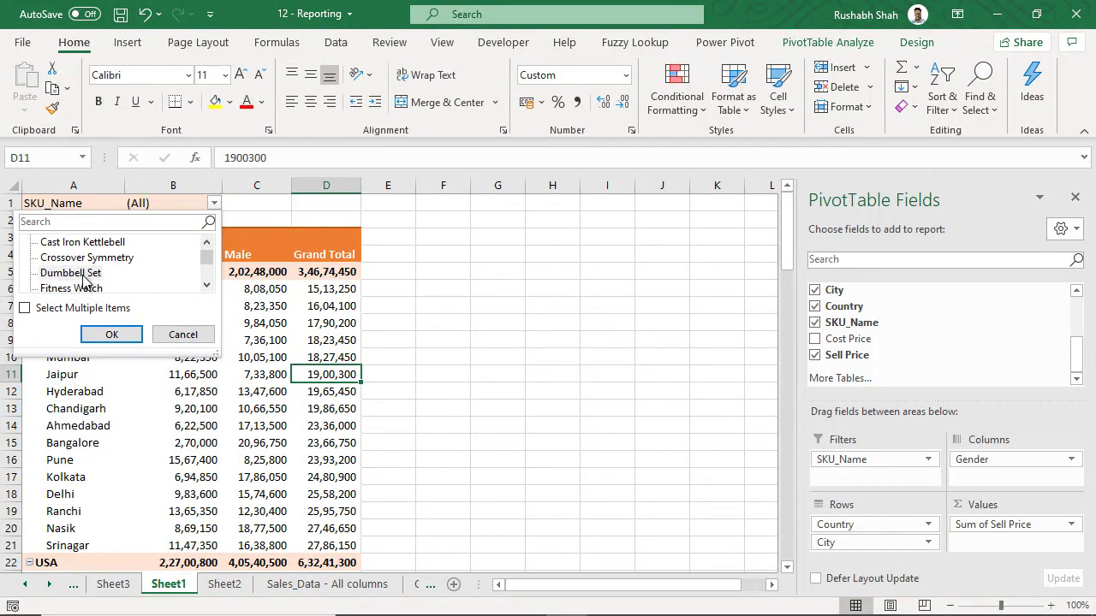
left_click(111, 337)
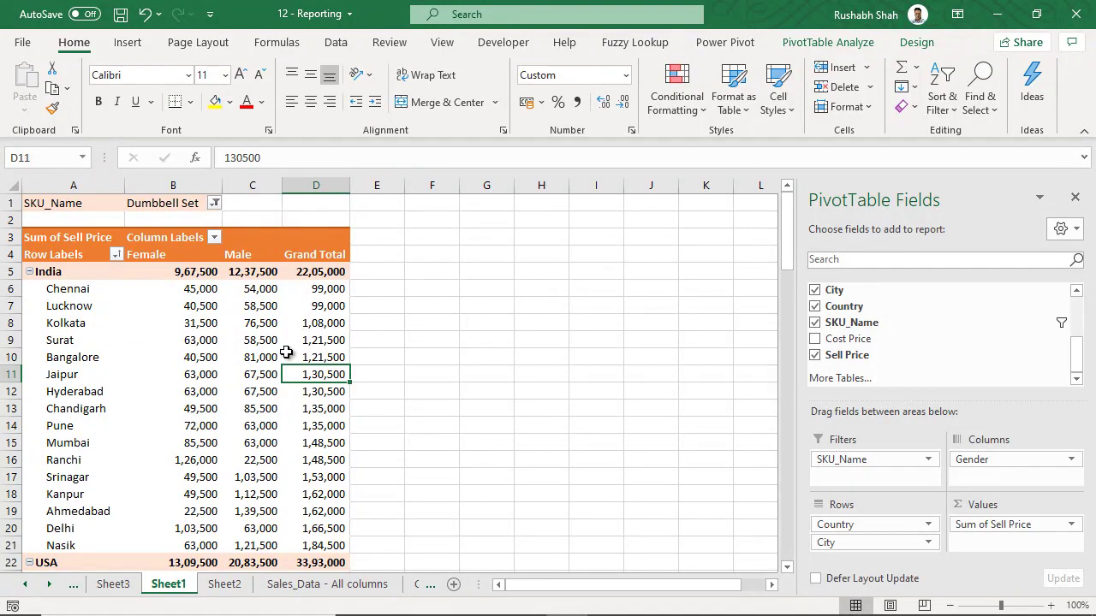
Step: Change the SKU_Name filter to Olympic Barbell
scroll(295, 369, "down", 4)
scroll(308, 402, "up", 4)
left_click(214, 203)
left_click(207, 284)
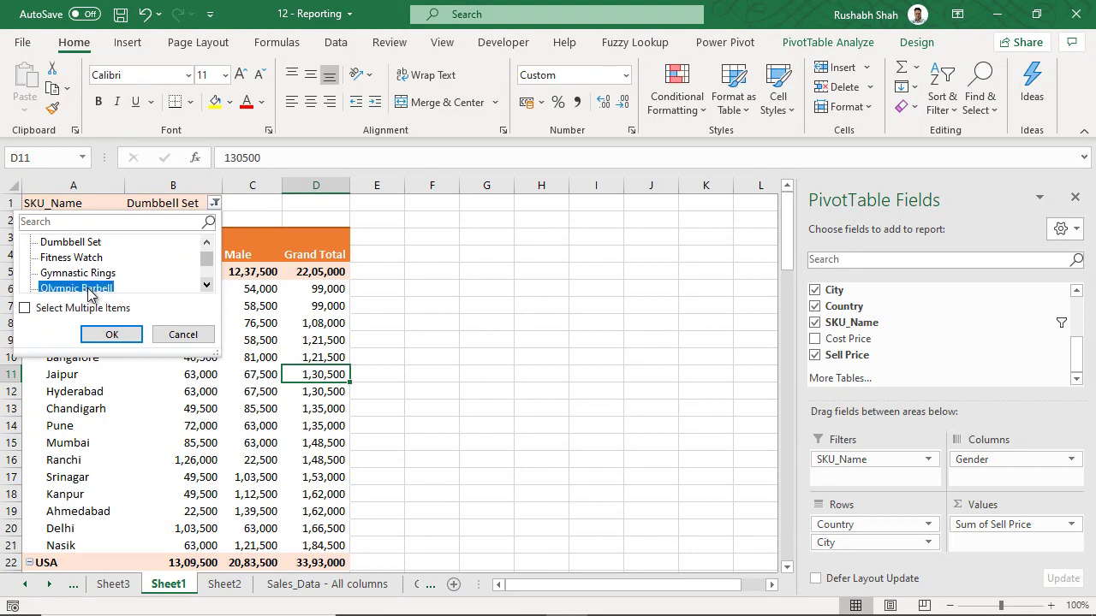
left_click(112, 335)
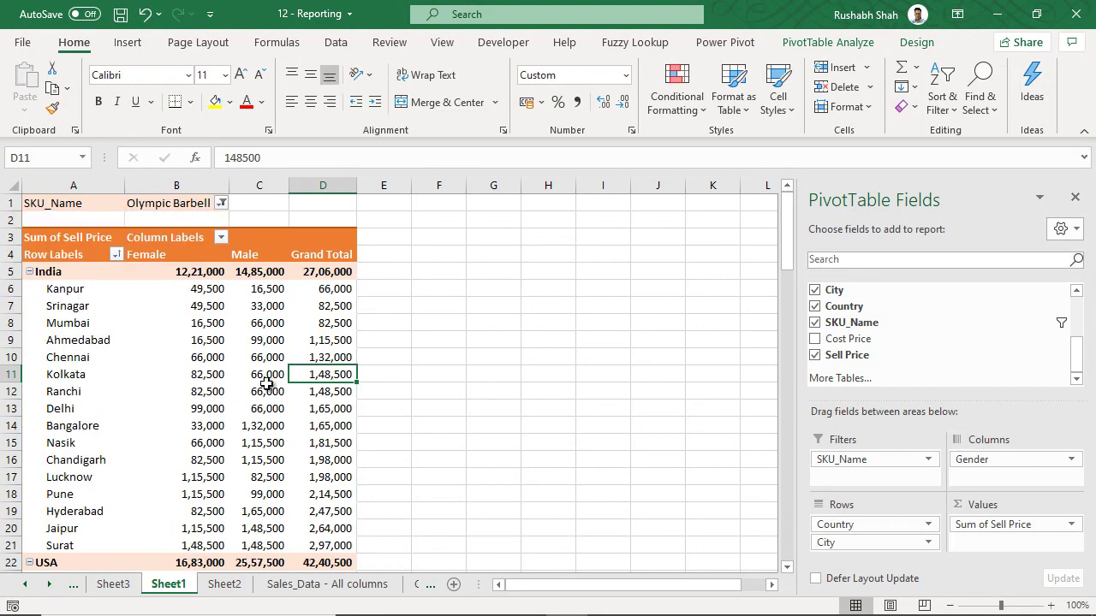
Step: Enable Select Multiple Items and filter SKU_Name to Training Shoes and Yoga Mat, excluding Treadmill
left_click(220, 206)
left_click_drag(217, 260, 217, 279)
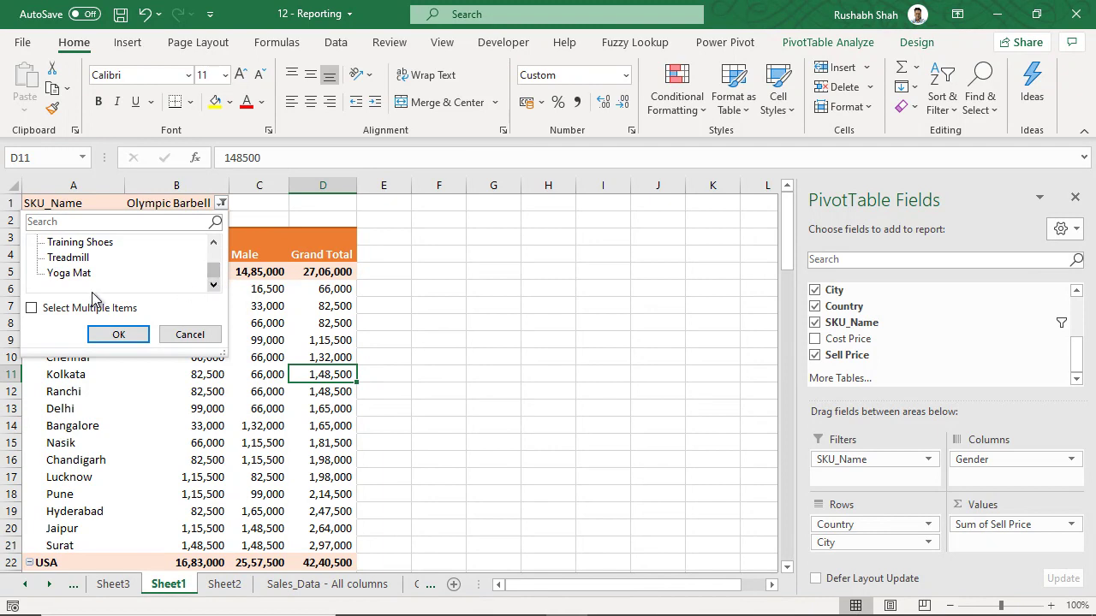
left_click(31, 309)
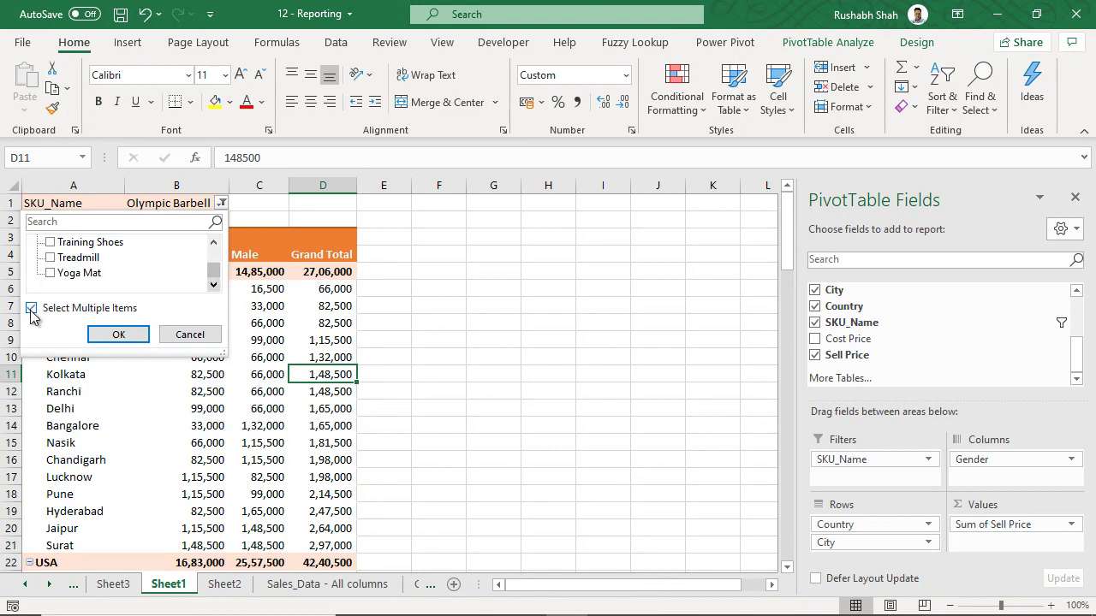
left_click(51, 259)
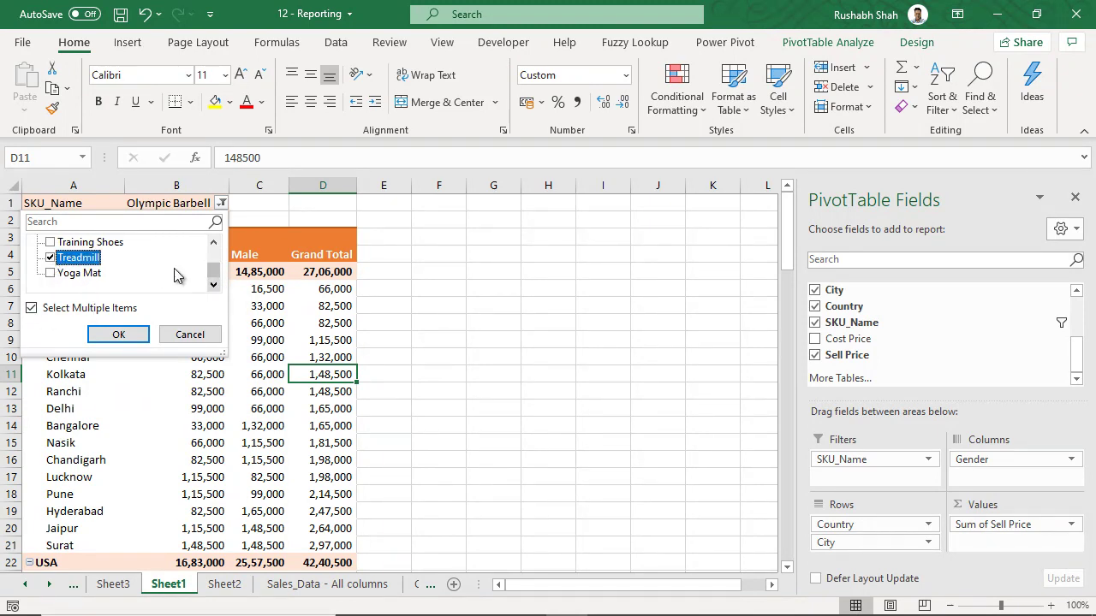
left_click(52, 258)
left_click(50, 242)
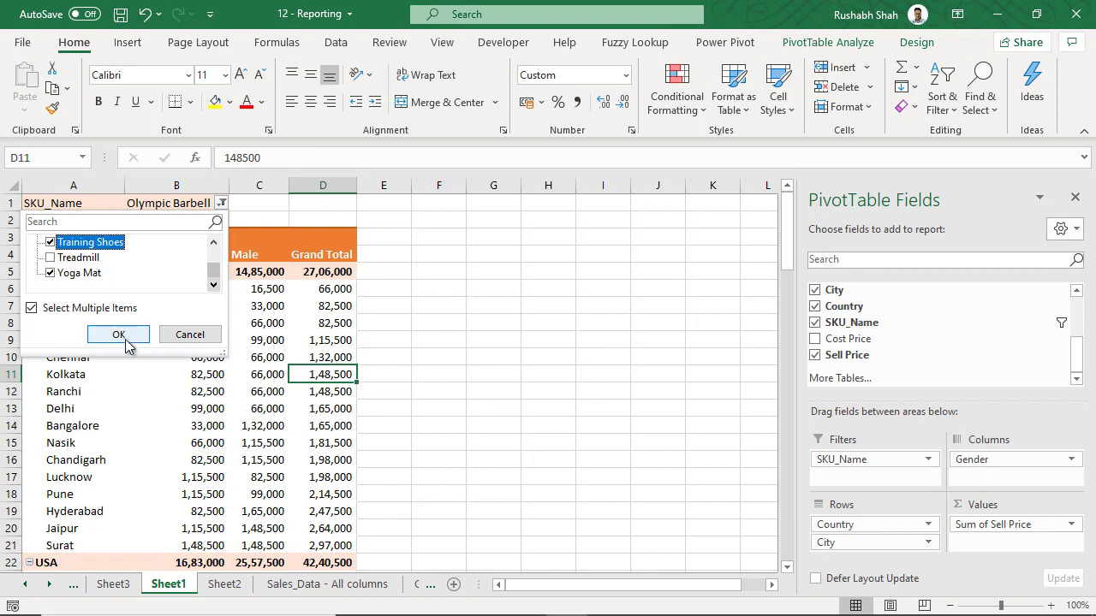
left_click(120, 334)
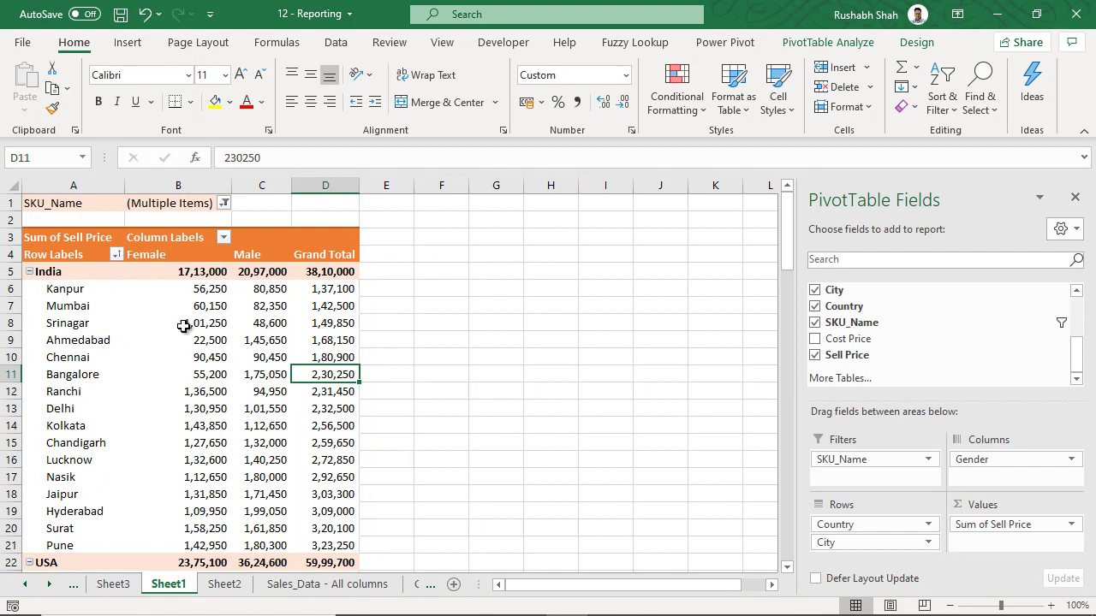
scroll(292, 396, "down", 7)
scroll(291, 394, "up", 7)
Step: Remove the SKU_Name filter and view the What are we going to Learn sheet
left_click_drag(882, 458, 905, 319)
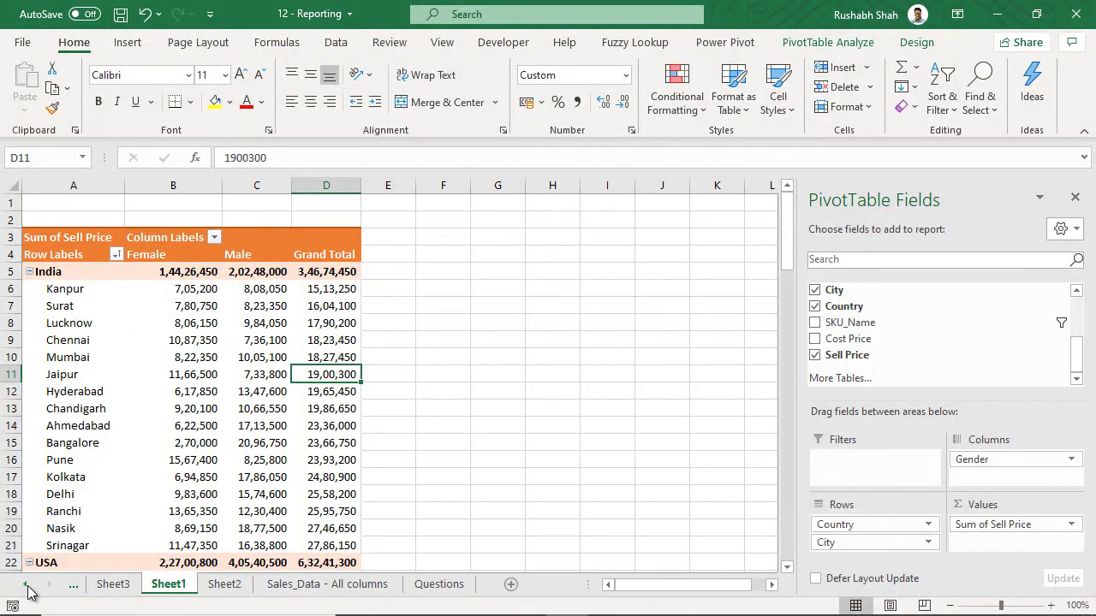
left_click(27, 585)
left_click(158, 591)
Step: Review the Pivot Tables and Slicer topics, then return to Sheet1's PivotTable Analyze commands
left_click(250, 323)
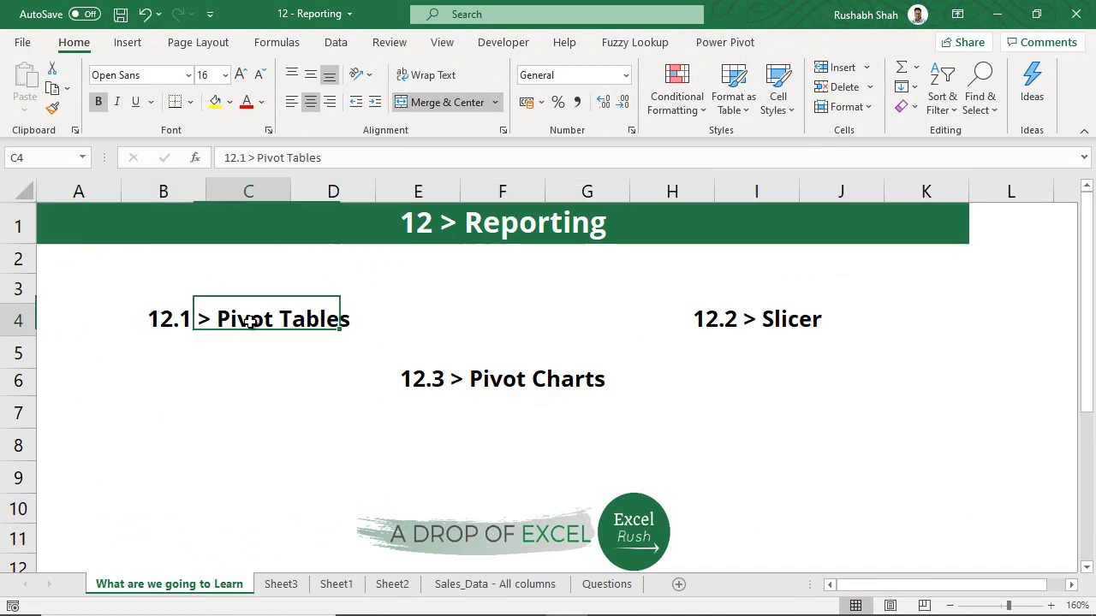
left_click(751, 334)
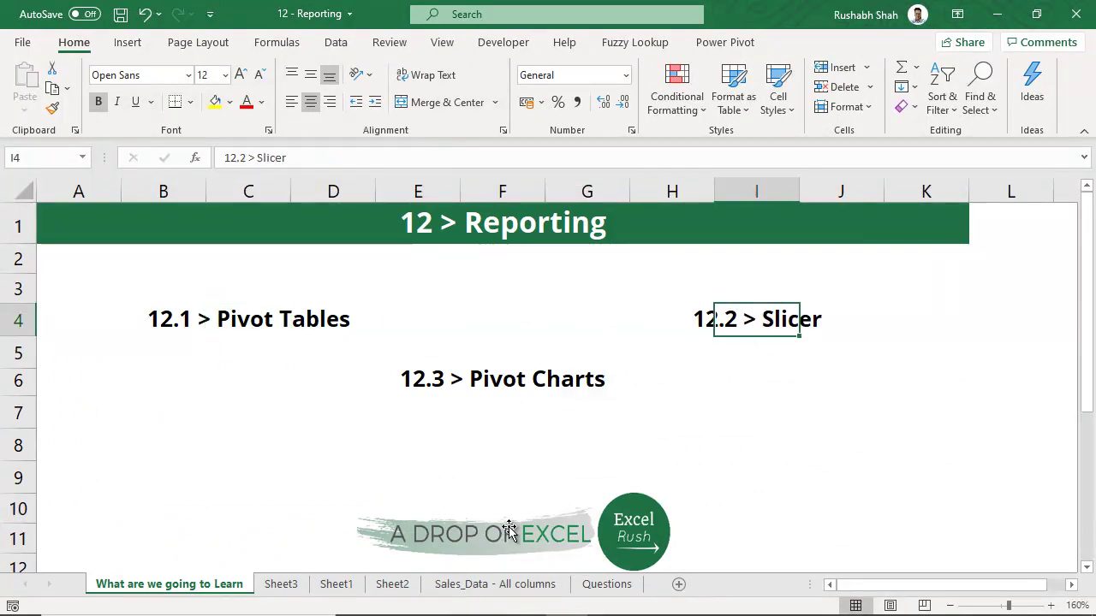
left_click(392, 588)
left_click(333, 585)
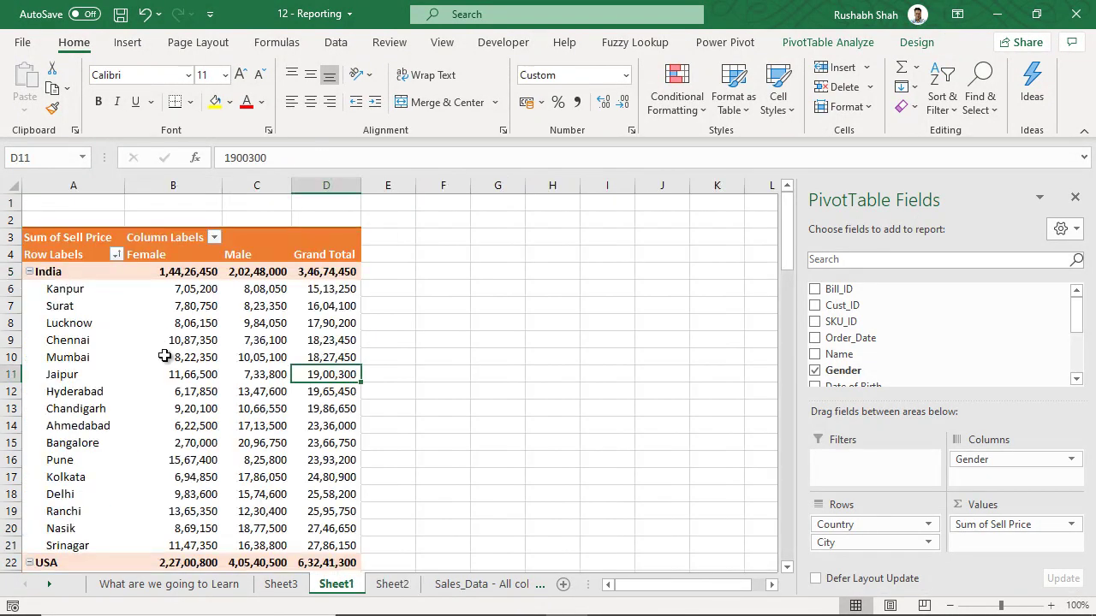
left_click(815, 44)
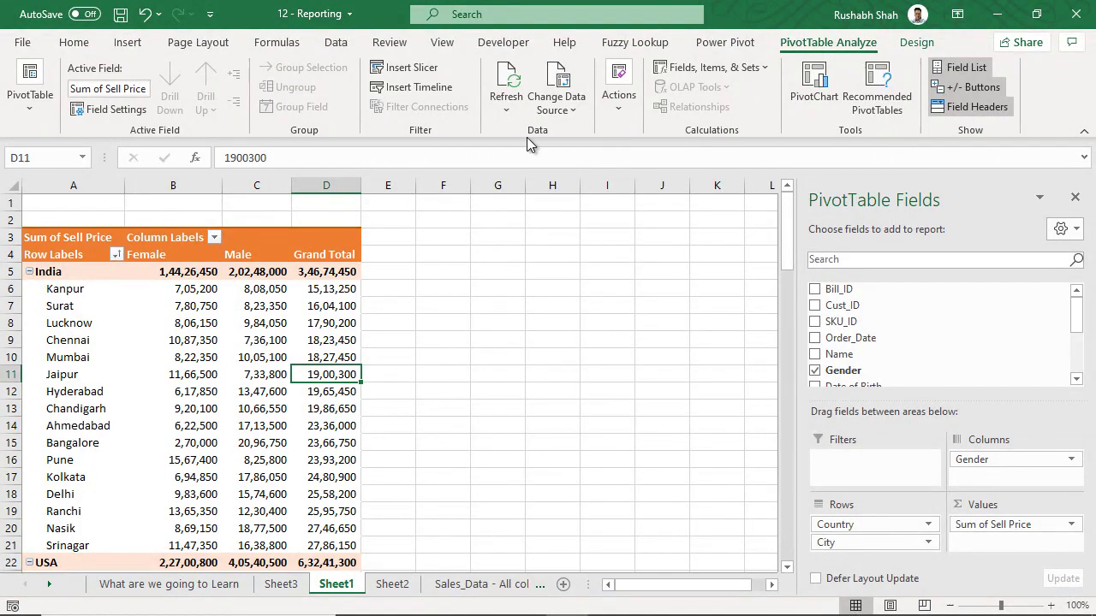
Step: Insert an SKU_Name slicer and position it beside the pivot in columns F–I
left_click(428, 76)
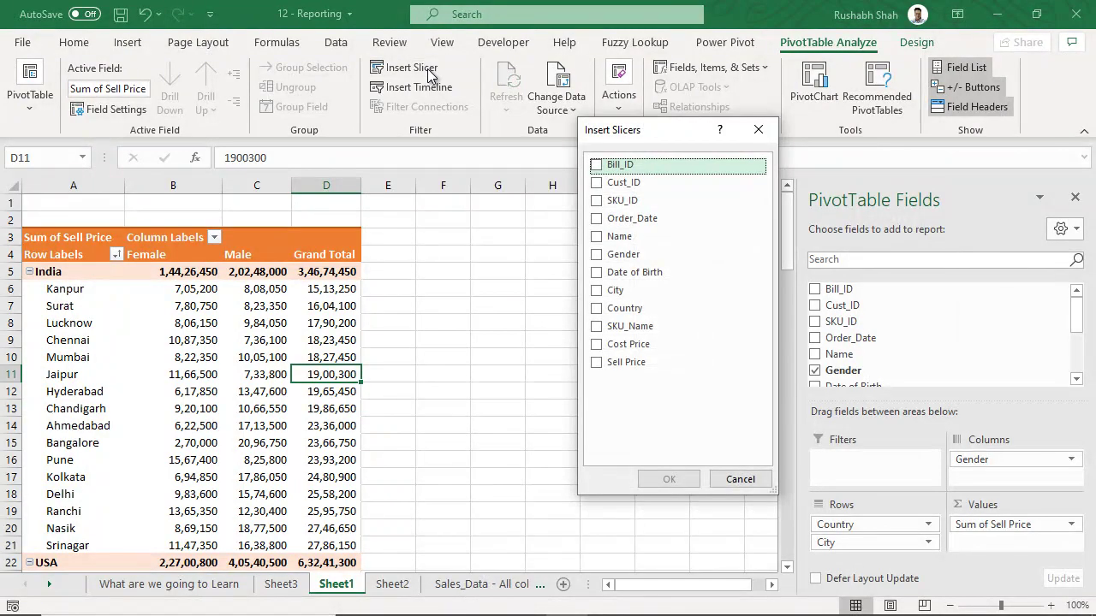
left_click(596, 326)
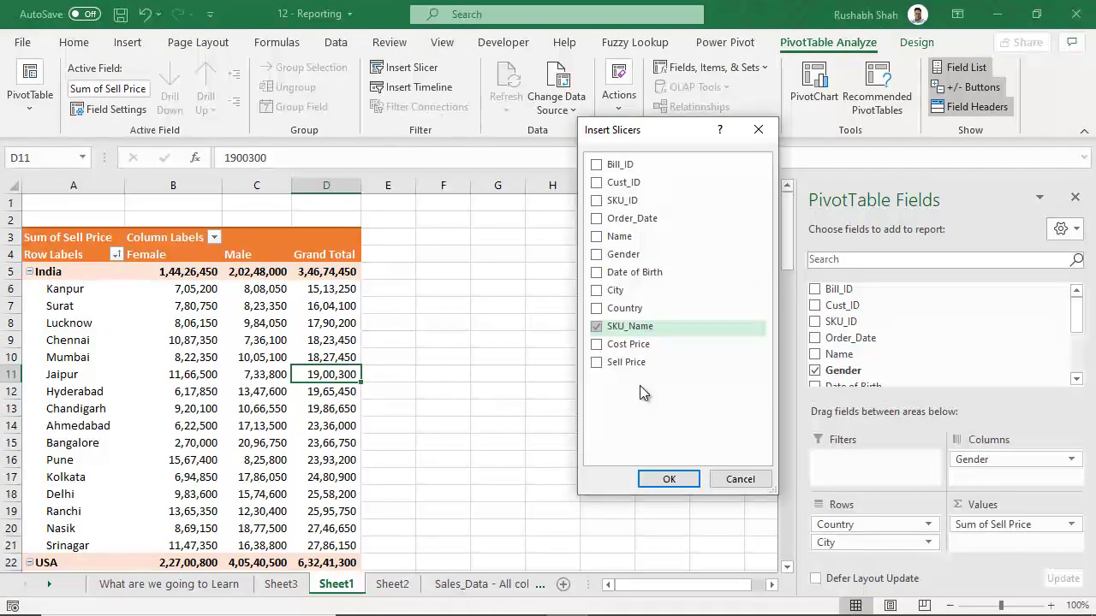
left_click(669, 479)
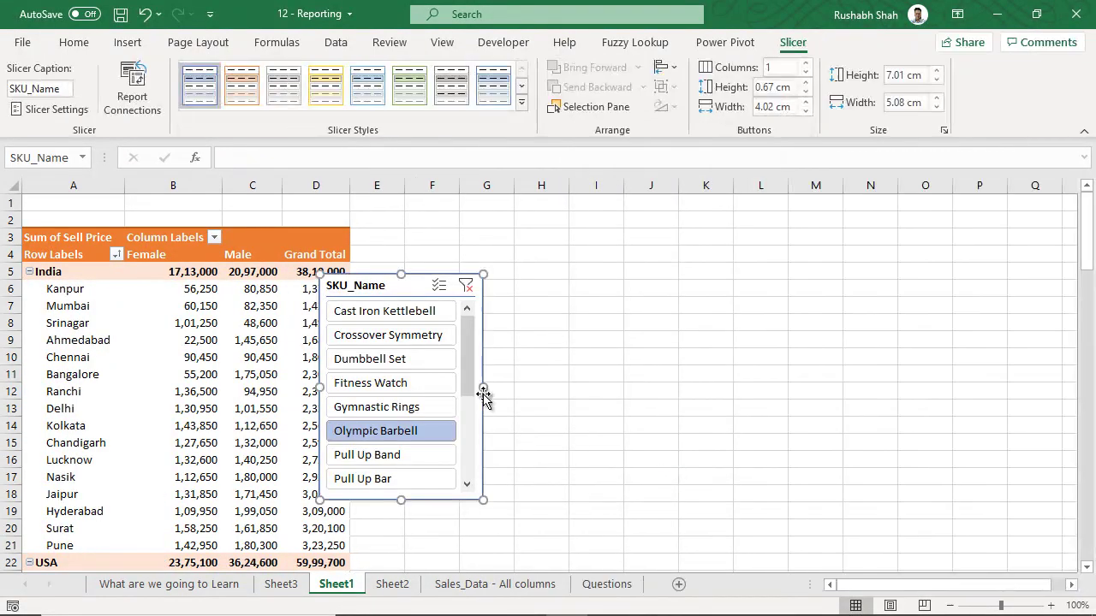
left_click_drag(368, 286, 477, 227)
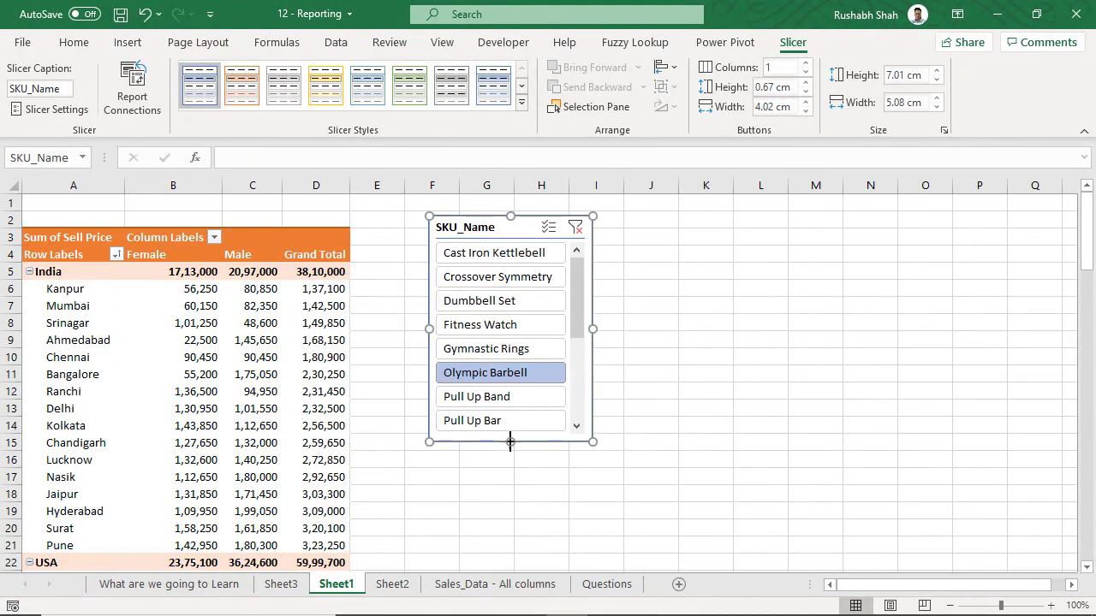
left_click_drag(510, 442, 511, 536)
mouse_move(573, 313)
left_mouse_down()
mouse_move(585, 440)
mouse_move(582, 285)
left_mouse_up()
Step: Try single-product slicer filters, then filter to Pull Up Bar and Fitness Watch and switch to Sheet2
left_click(575, 227)
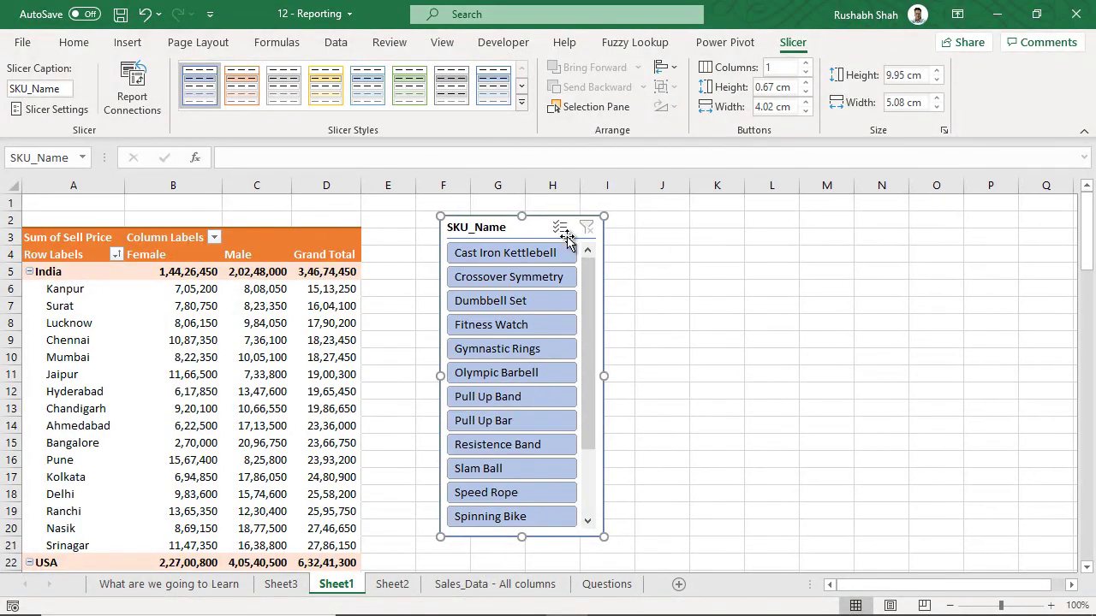
left_click(521, 252)
left_click(535, 298)
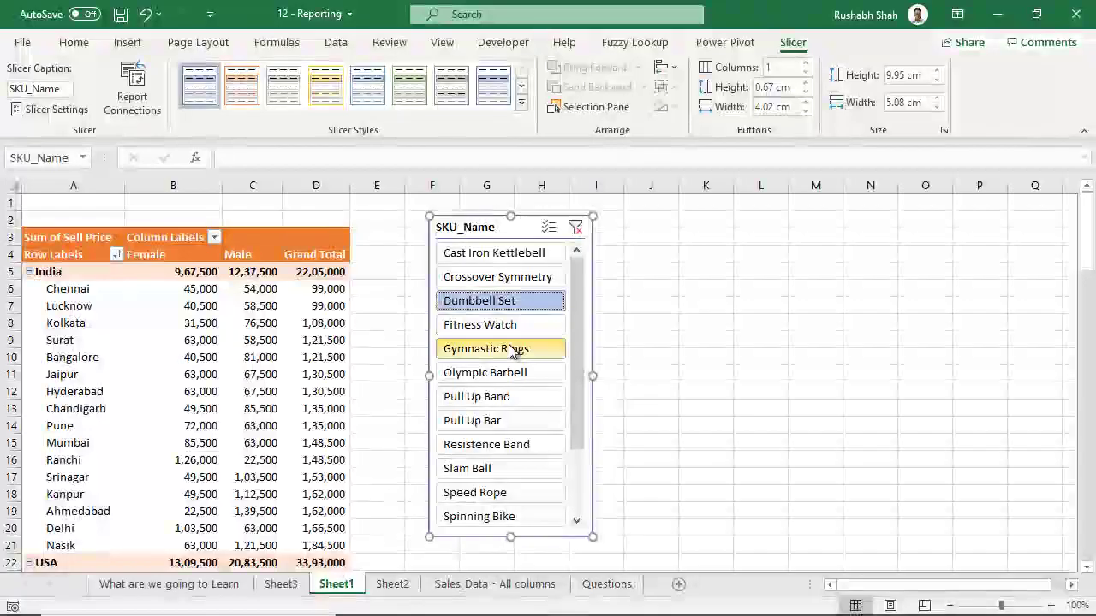
left_click(509, 346)
left_click(486, 444)
left_click(483, 372)
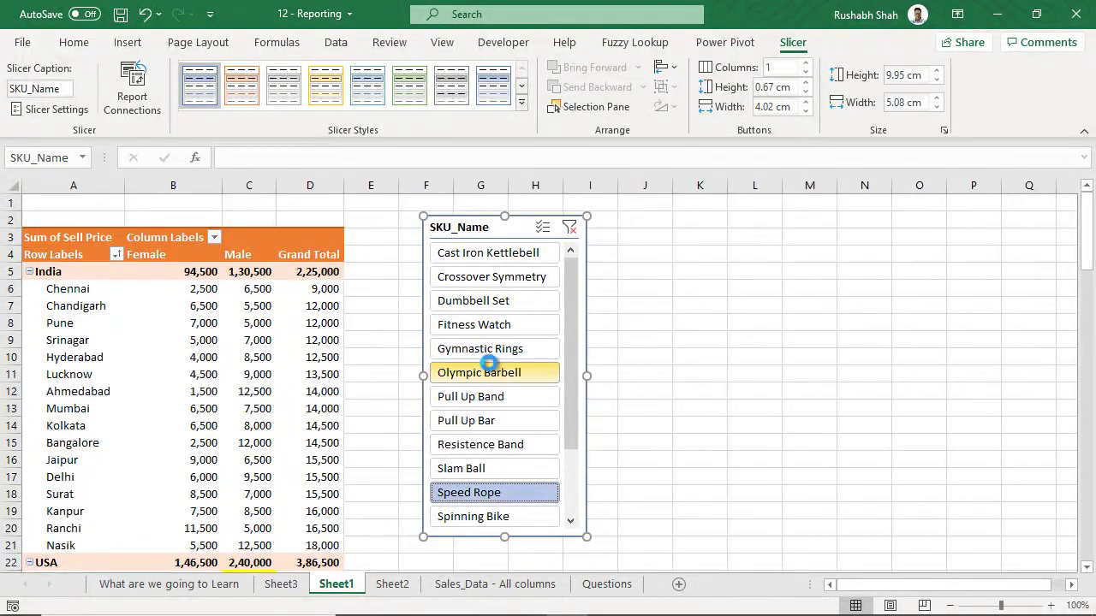
left_click(480, 277)
left_click(466, 253)
left_click(477, 419)
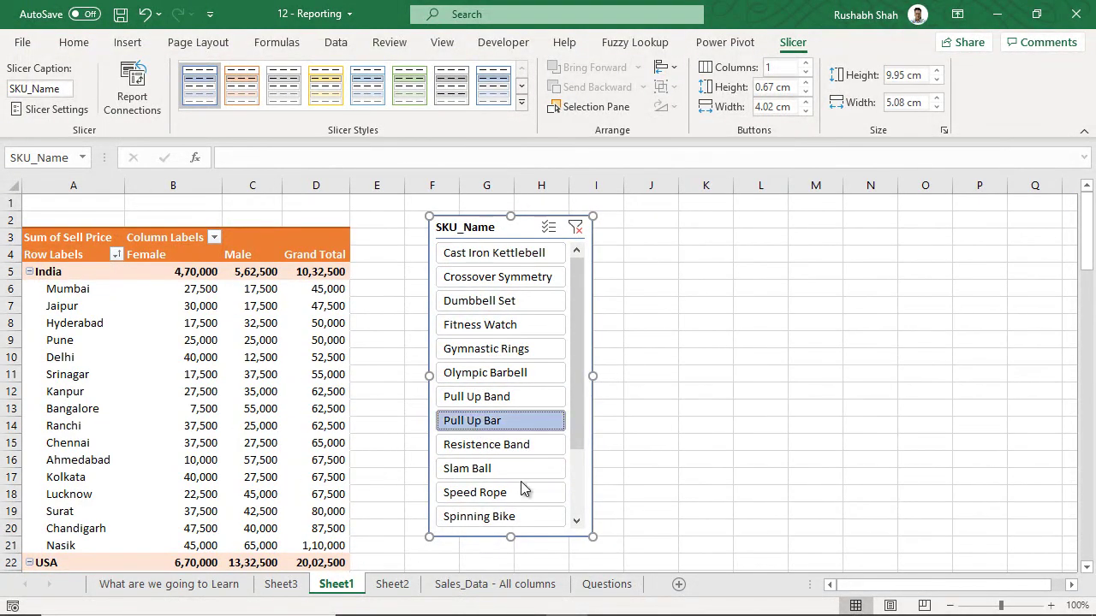
left_click(505, 324, "ctrl")
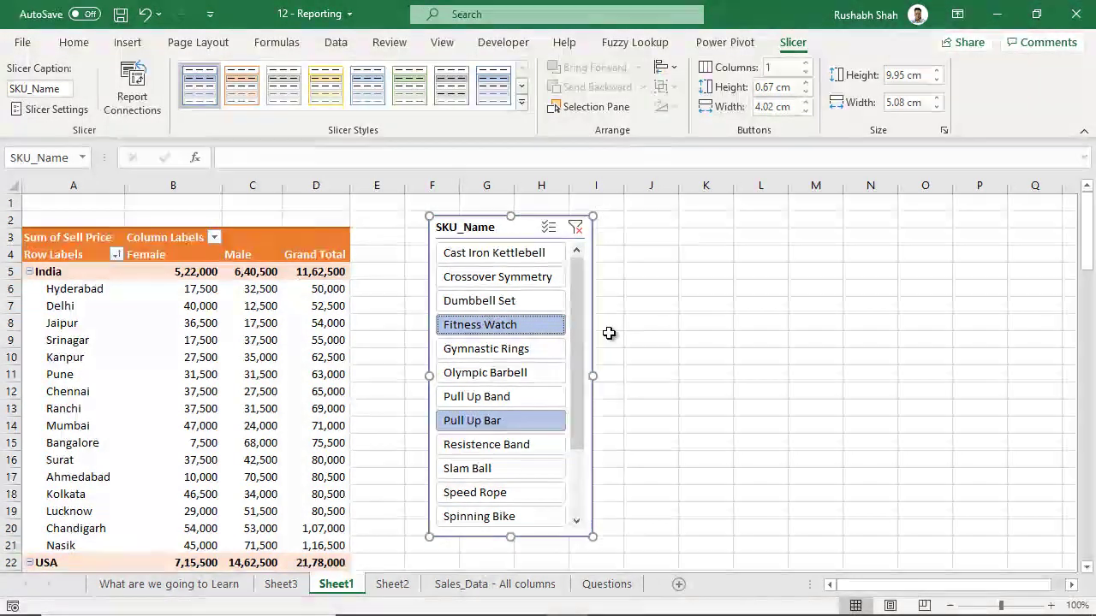
left_click(392, 583)
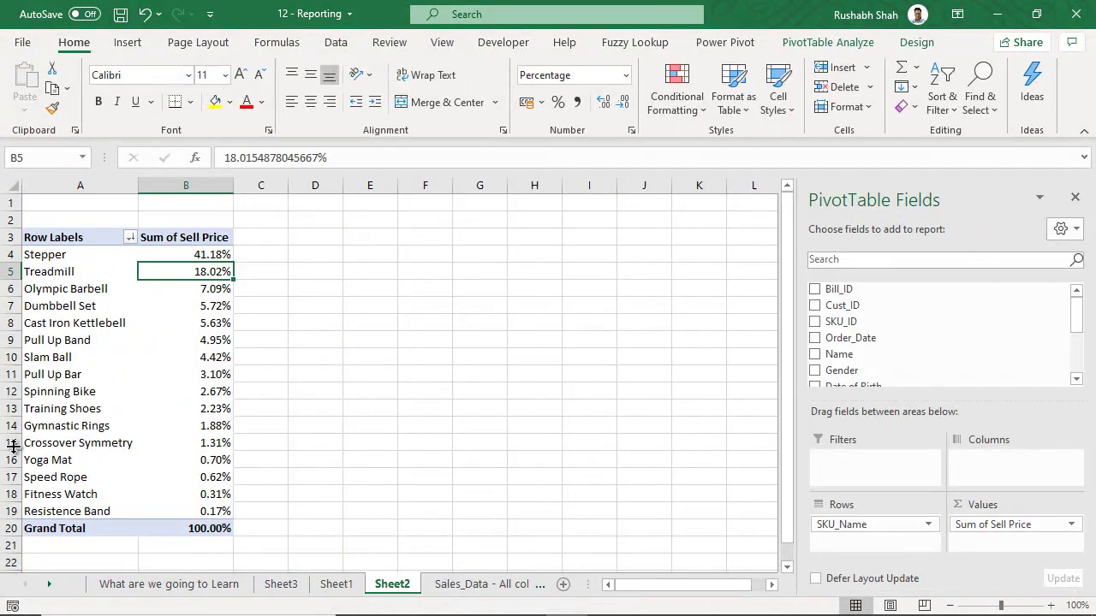
Step: Insert City and Gender slicers for the Sheet2 product-share pivot table
left_click(823, 42)
left_click(406, 67)
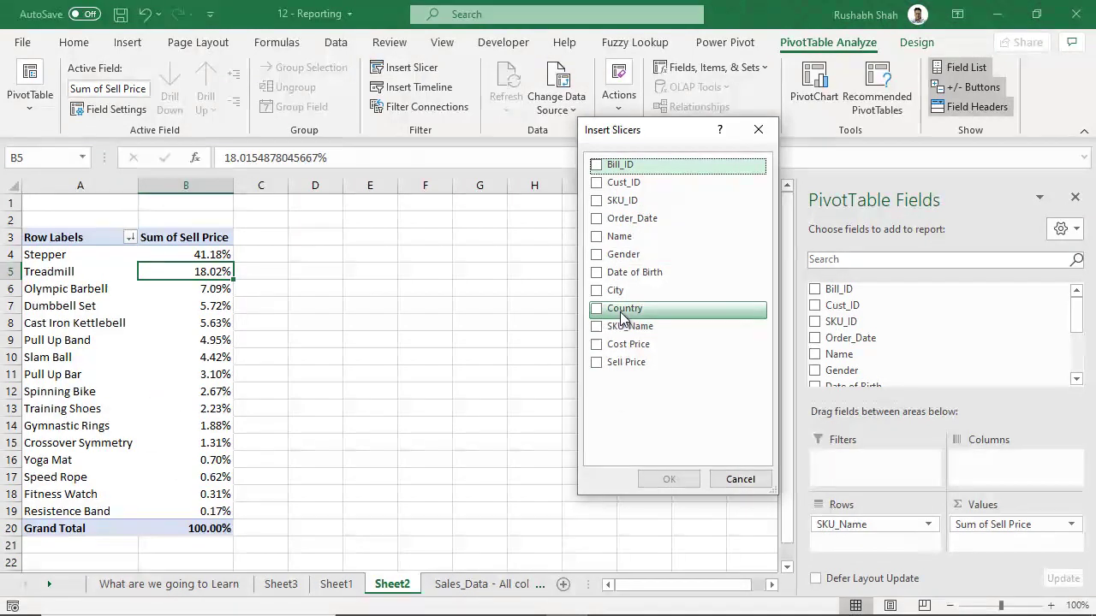
left_click(597, 291)
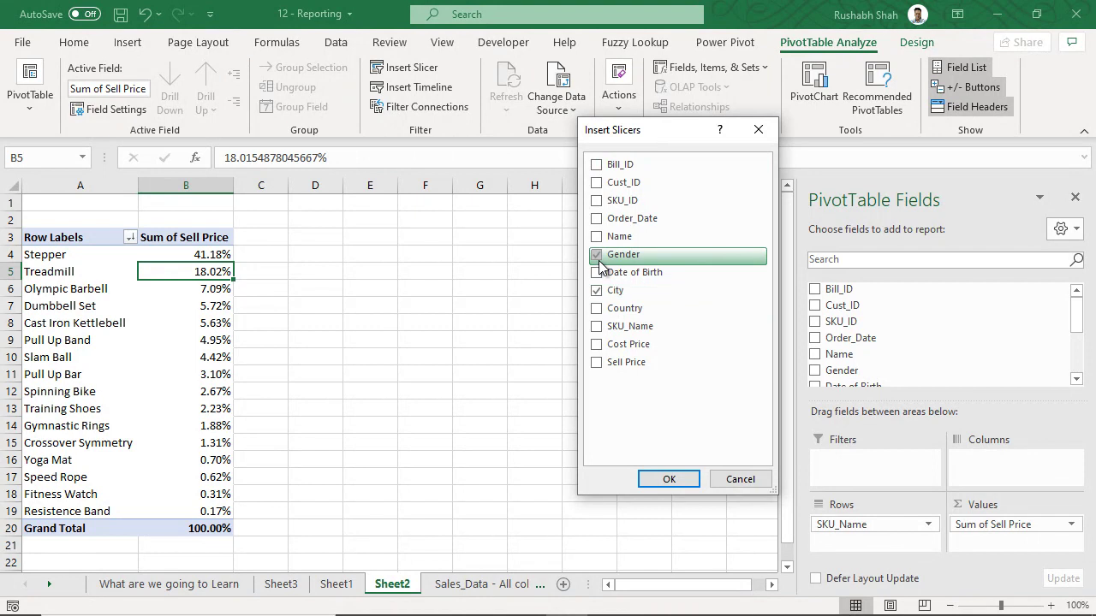
left_click(597, 255)
left_click(665, 477)
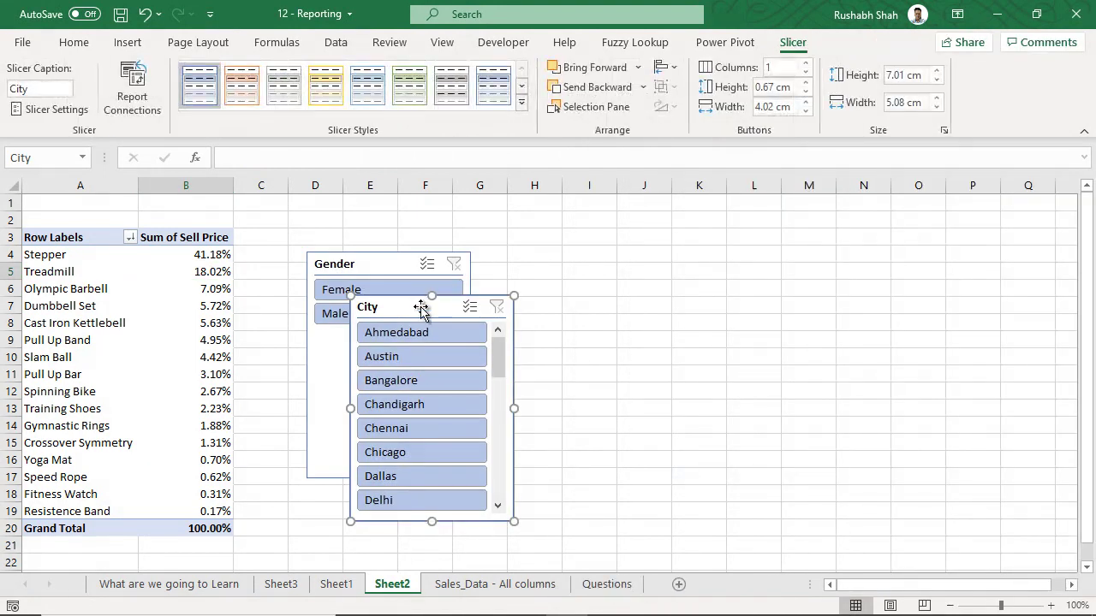
Step: Move the City slicer beside Gender and try filters for Houston, Male, Las Vegas and Nasik
mouse_move(419, 306)
left_mouse_down()
mouse_move(605, 284)
mouse_move(607, 267)
left_mouse_up()
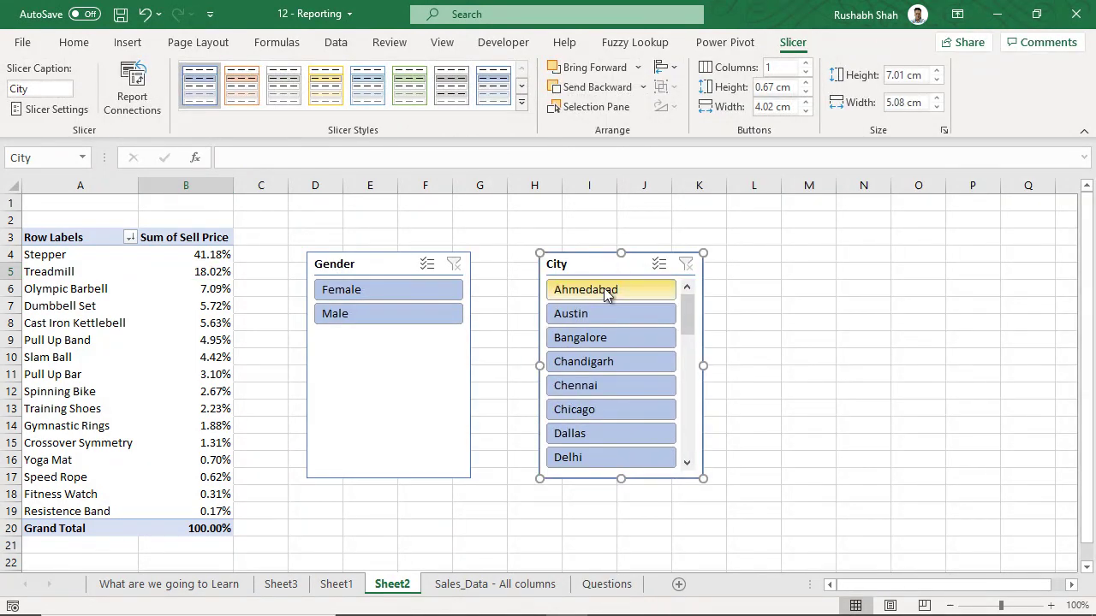
scroll(689, 334, "down", 2)
scroll(688, 338, "down", 1)
left_click(610, 338)
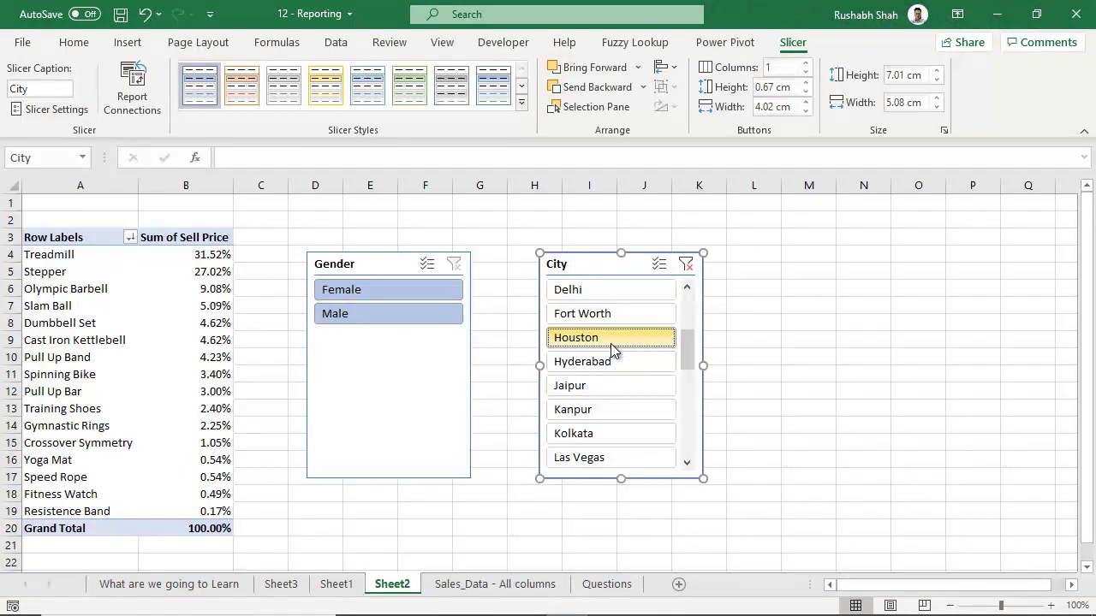
left_click(395, 318)
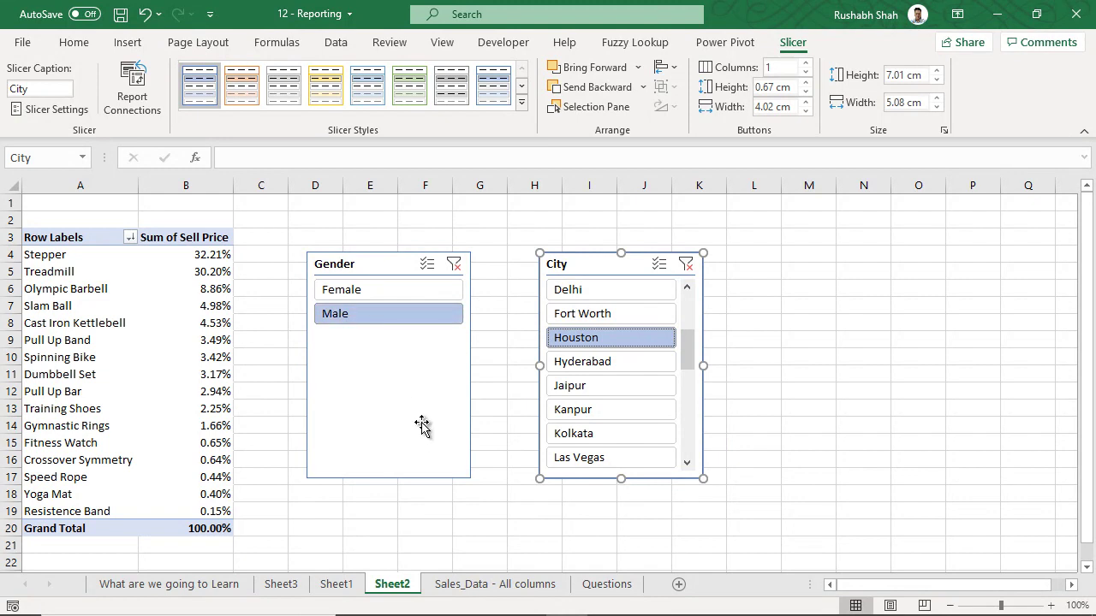
left_click(621, 457)
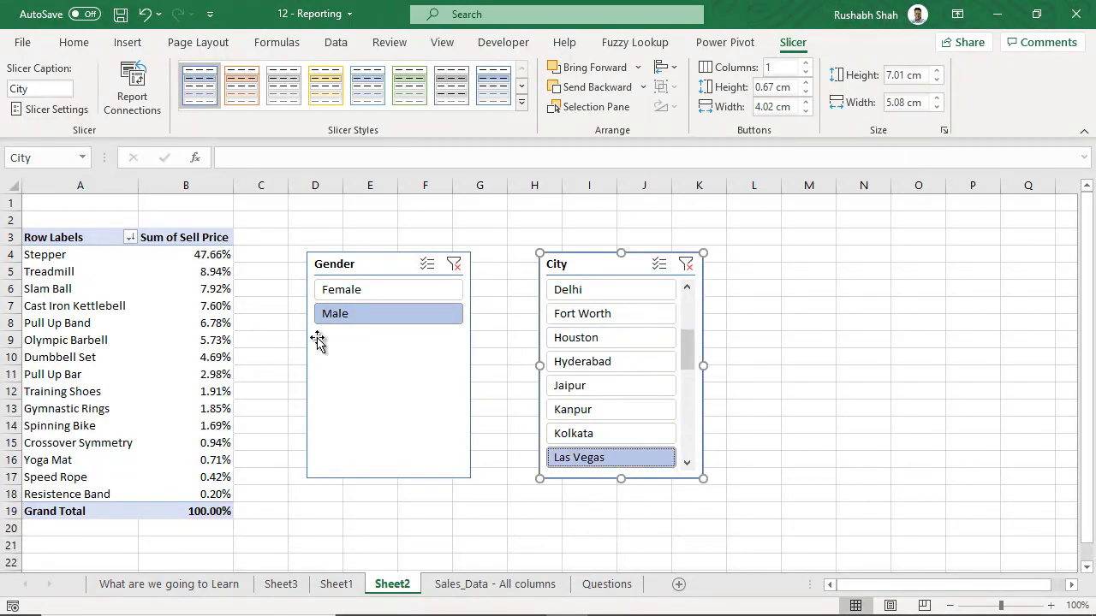
left_click_drag(689, 347, 689, 407)
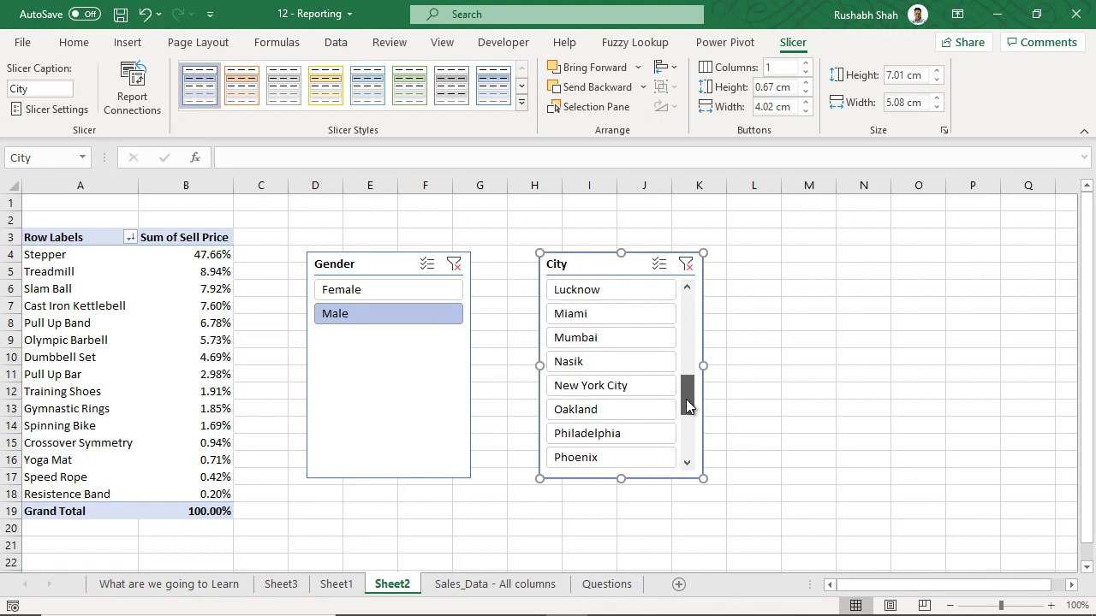
left_click(588, 361)
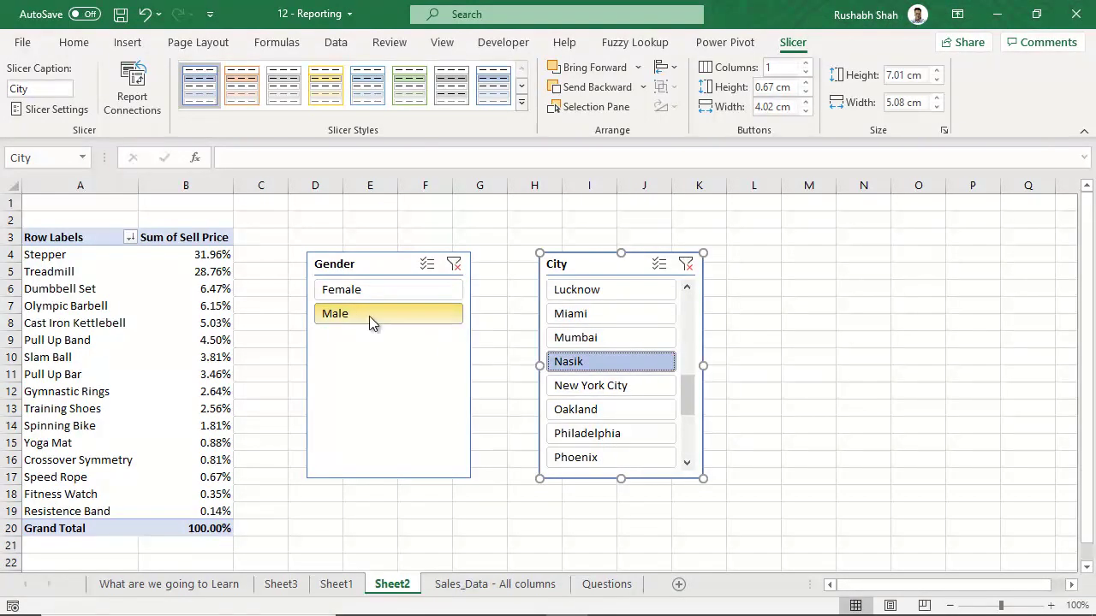
Step: Filter to Female buyers in Philadelphia and Phoenix, then view the What are we going to Learn sheet
left_click(427, 292)
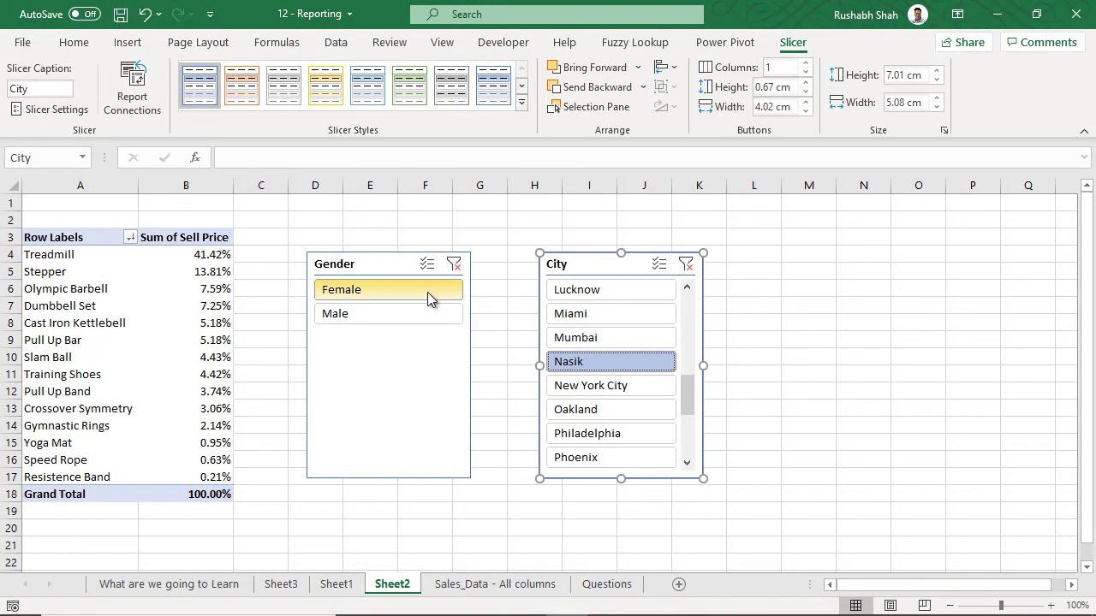
left_click(621, 386)
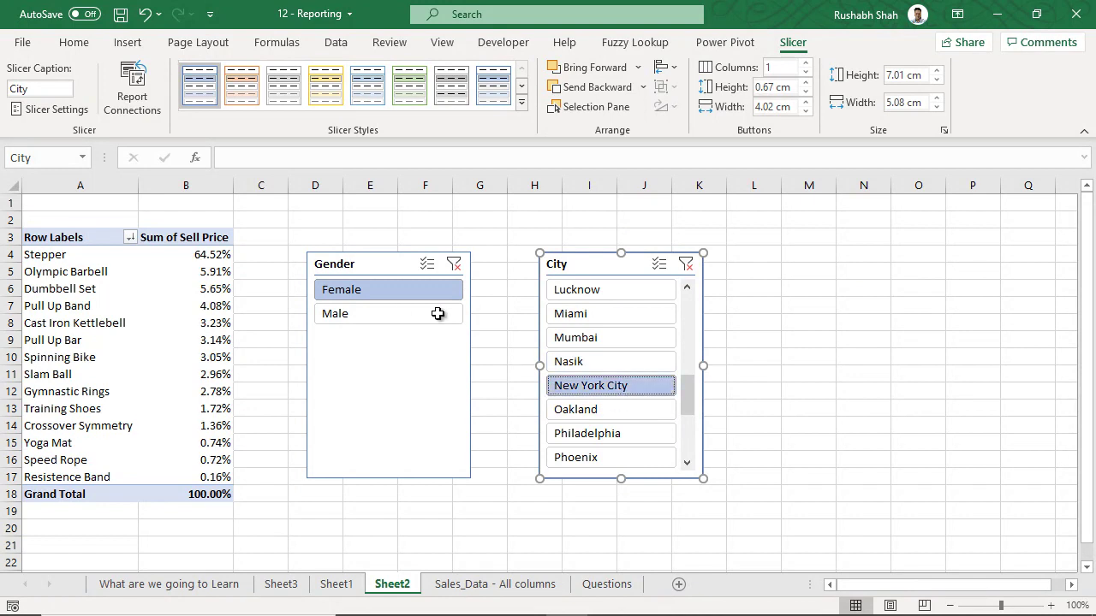
left_click(592, 435)
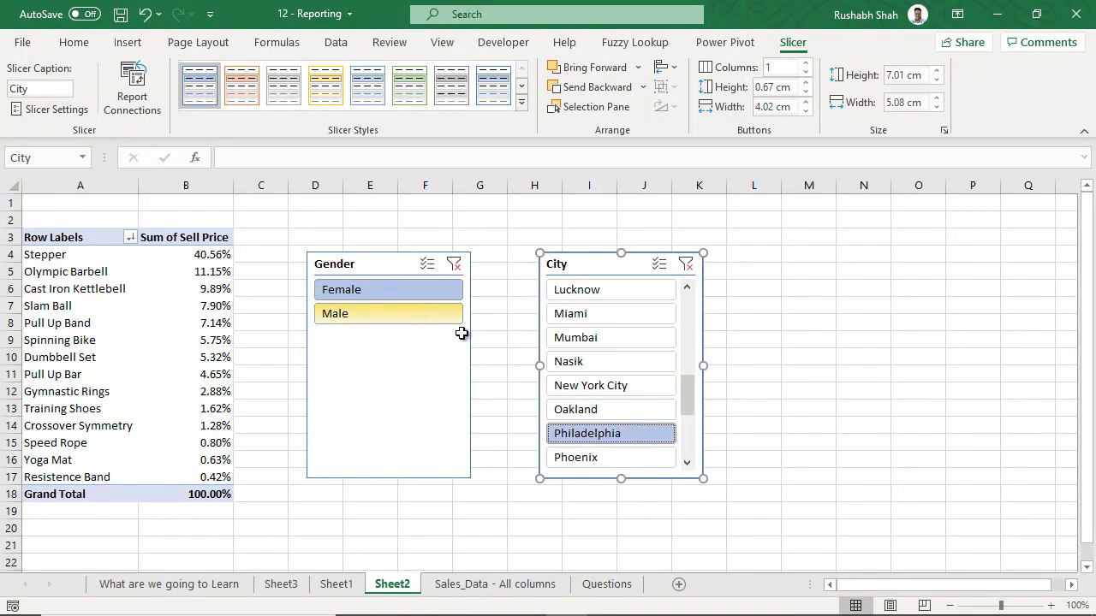
left_click(611, 459, "ctrl")
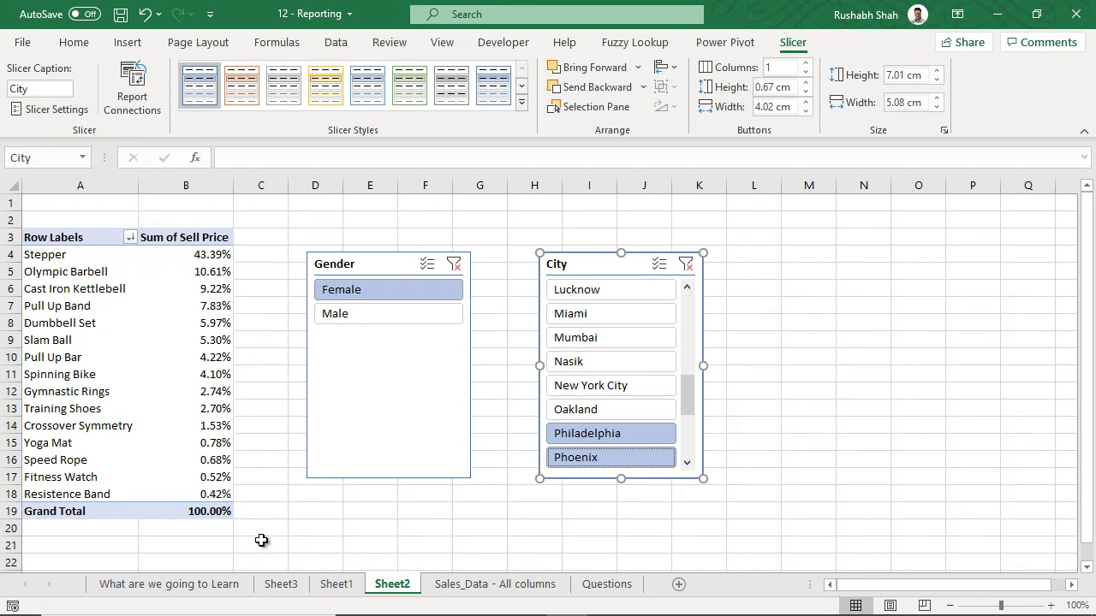
left_click(242, 587)
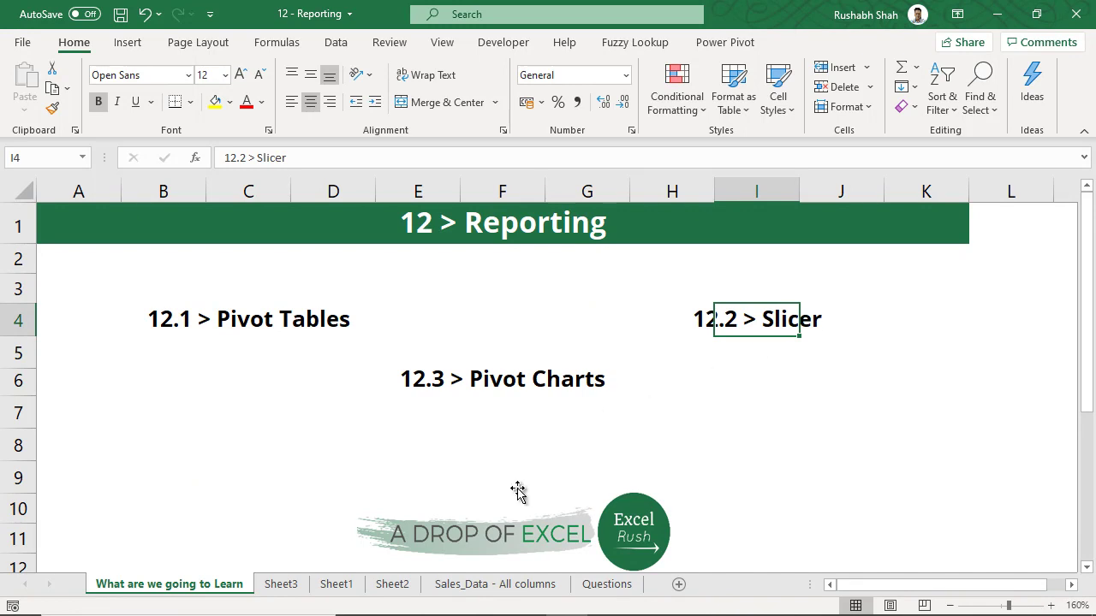
Step: Return to Sheet2's slicer-filtered pivot showing Stepper at 43.39%
left_click(392, 584)
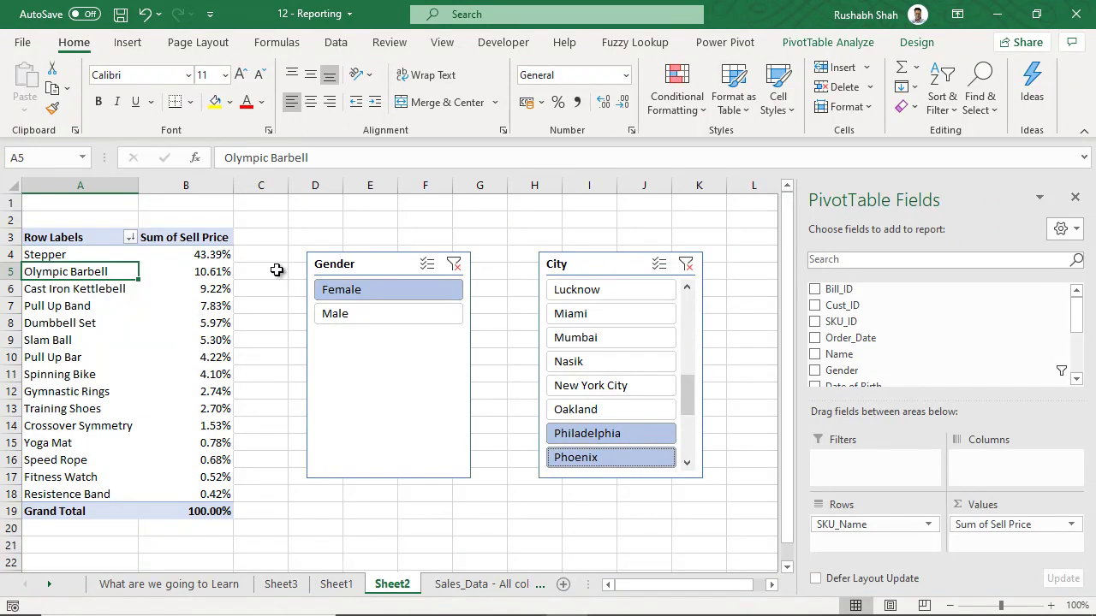
Step: Insert a Clustered Bar pivot chart from the Sheet2 pivot table
left_click(871, 43)
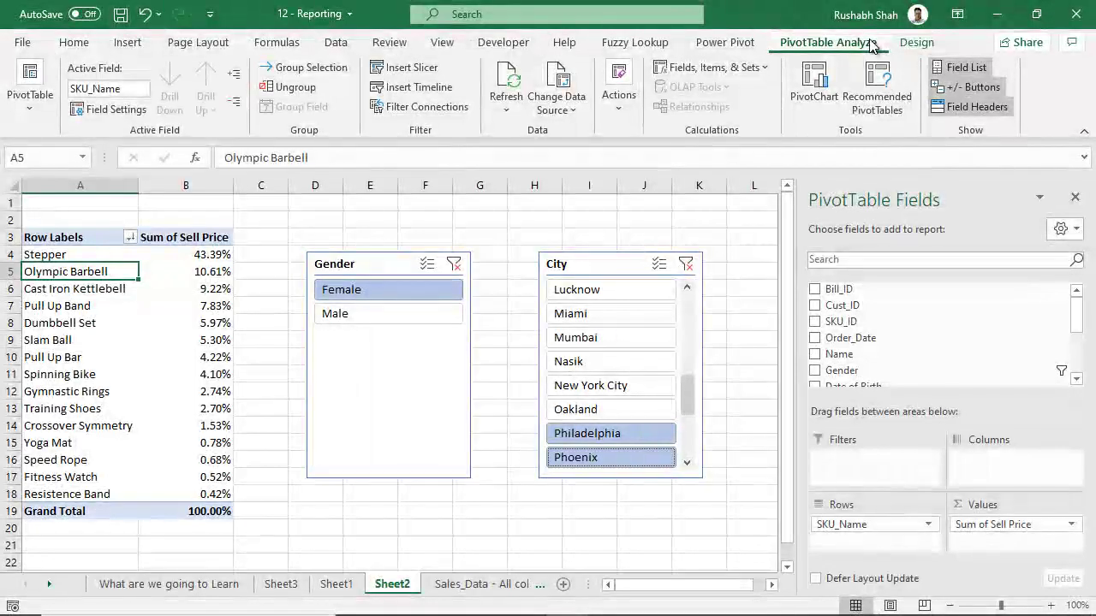
left_click(803, 108)
mouse_move(436, 134)
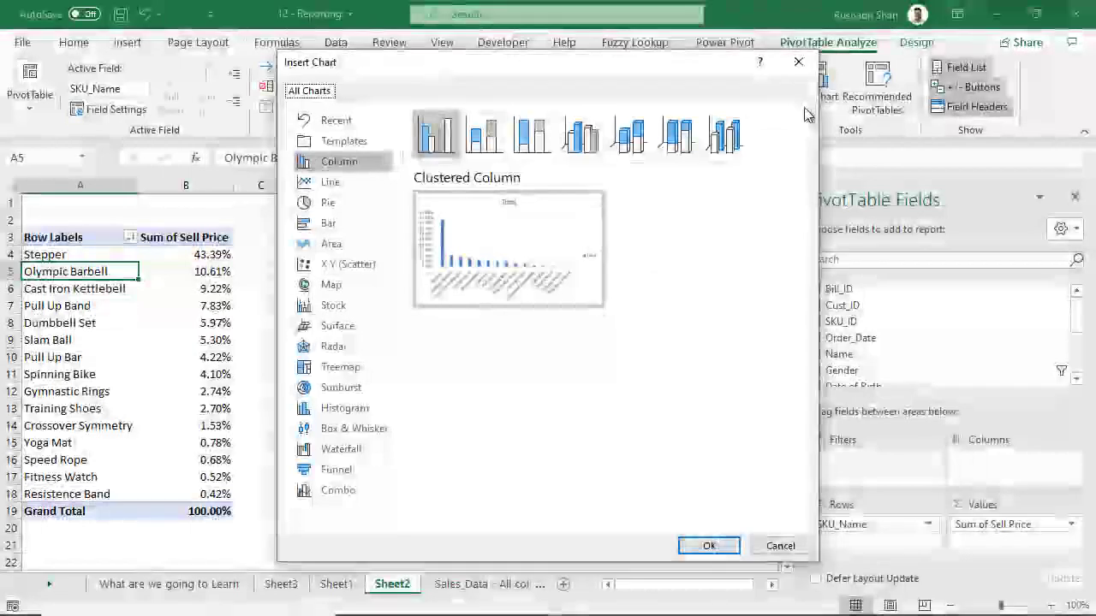
left_click(339, 183)
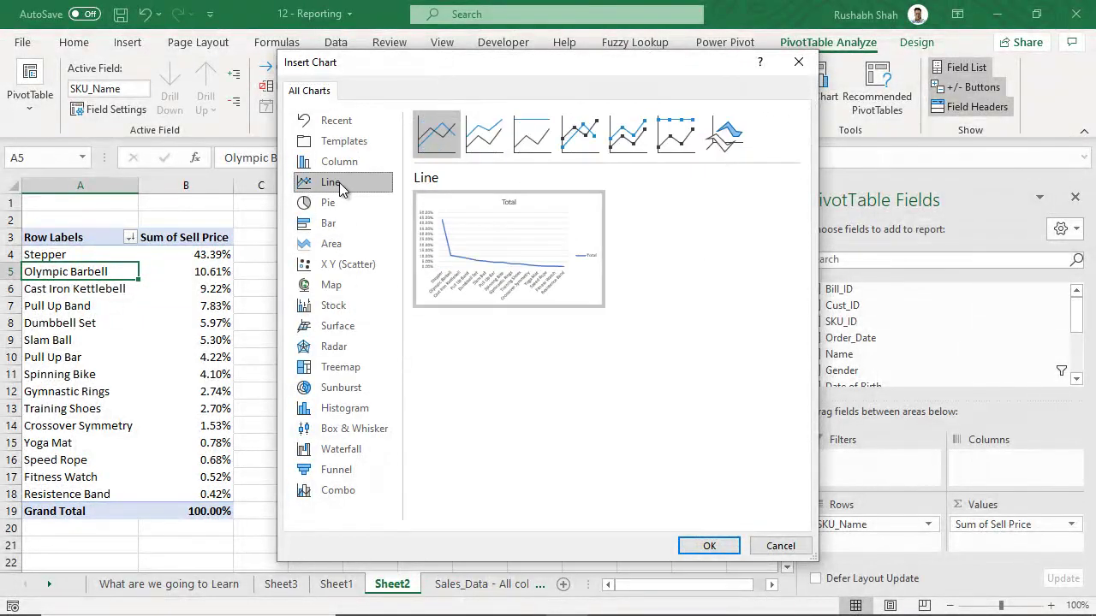
left_click(339, 205)
left_click(339, 224)
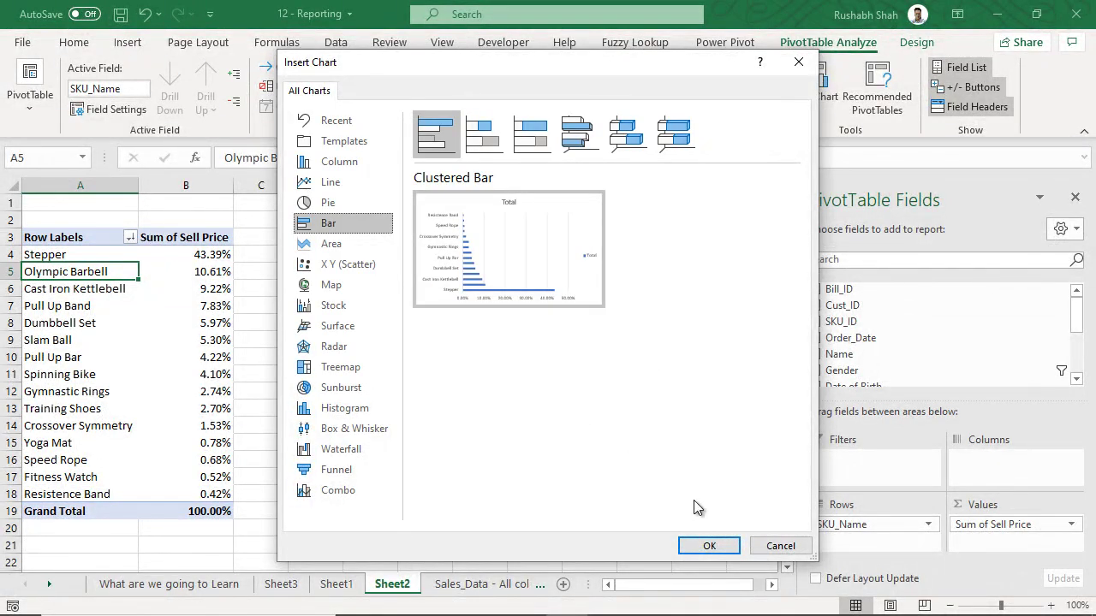
left_click(710, 546)
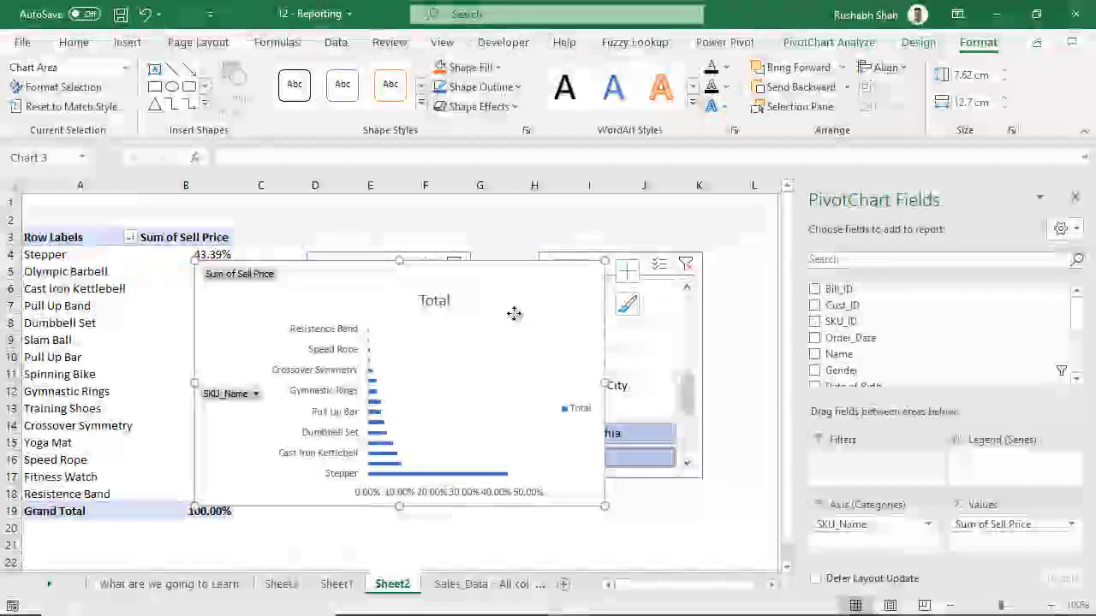
Step: Move the chart up and make it taller so every product shows
left_click_drag(535, 306, 640, 244)
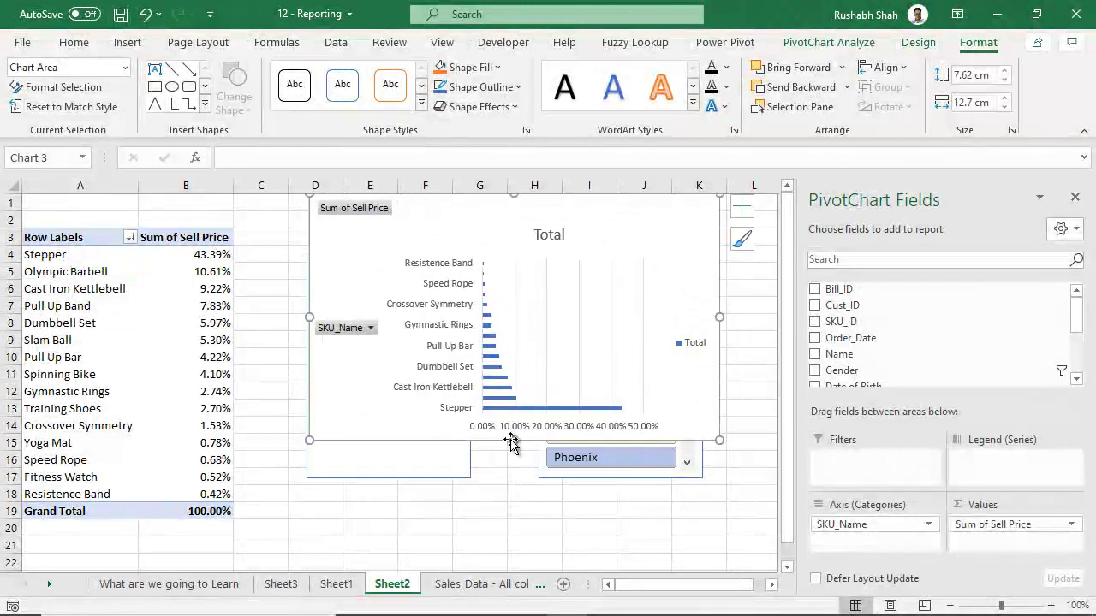
left_click_drag(513, 440, 514, 548)
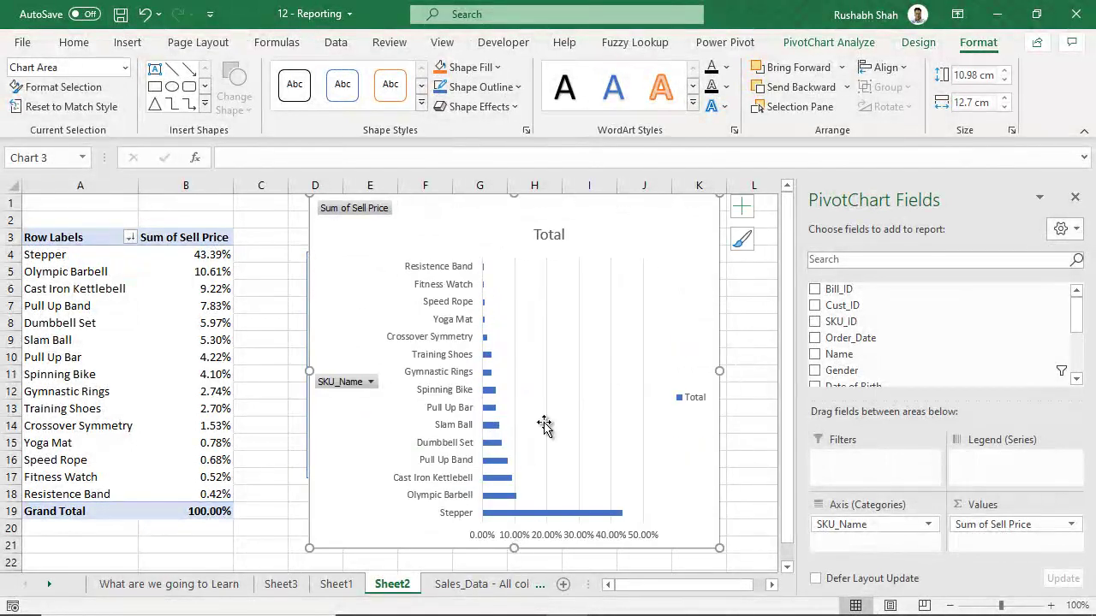
mouse_move(679, 261)
left_mouse_down()
mouse_move(750, 321)
mouse_move(1059, 257)
left_mouse_up()
Step: Place the chart at the right, close the field list, and move the City slicer beside Gender
left_click(1075, 197)
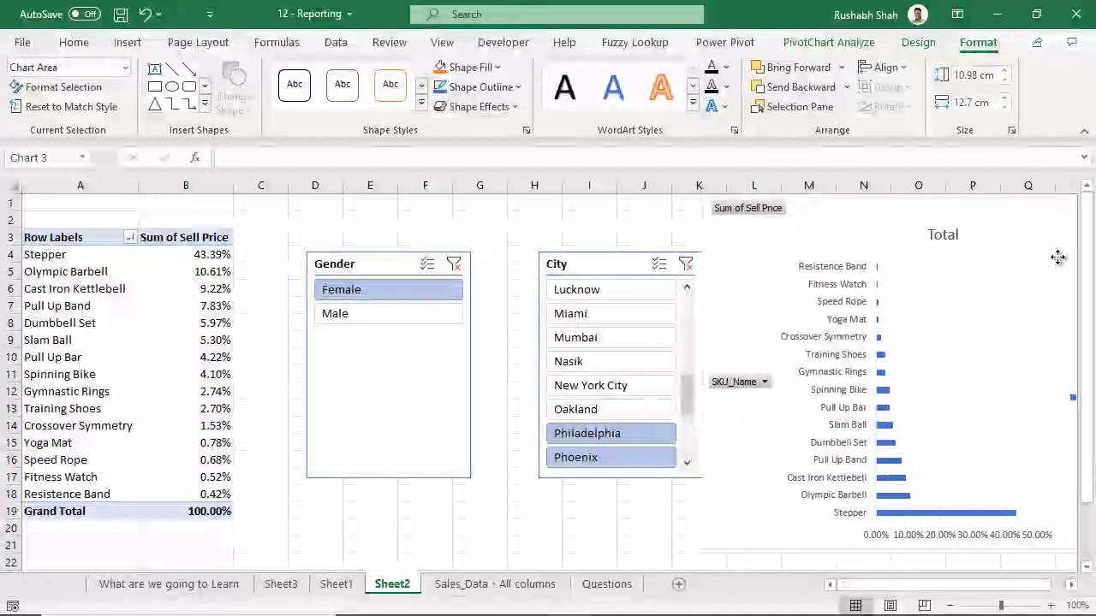
left_click_drag(593, 263, 534, 266)
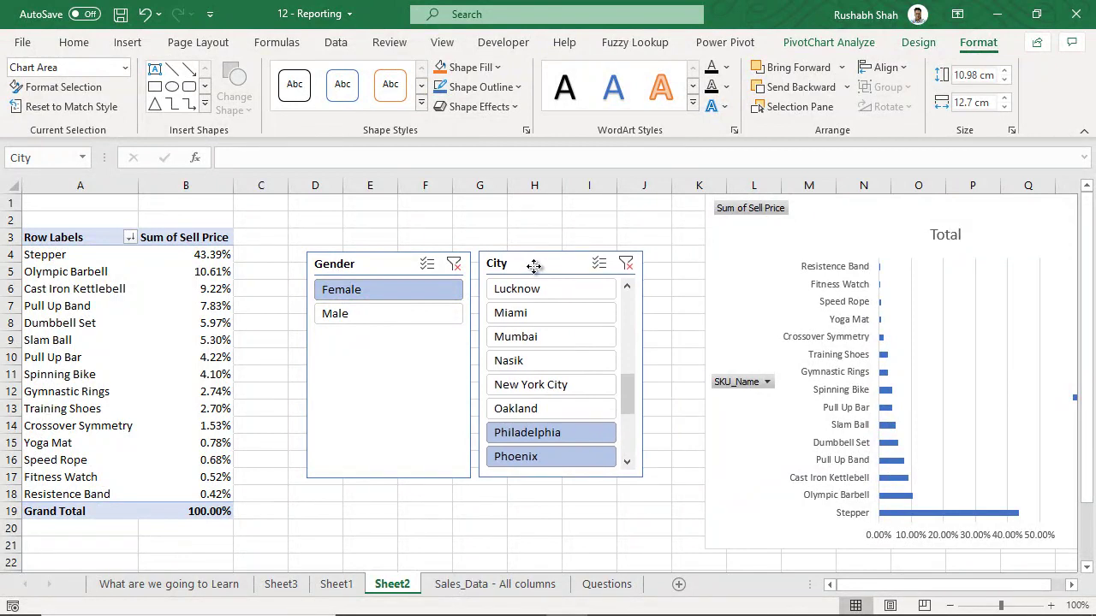
left_click_drag(705, 370, 669, 371)
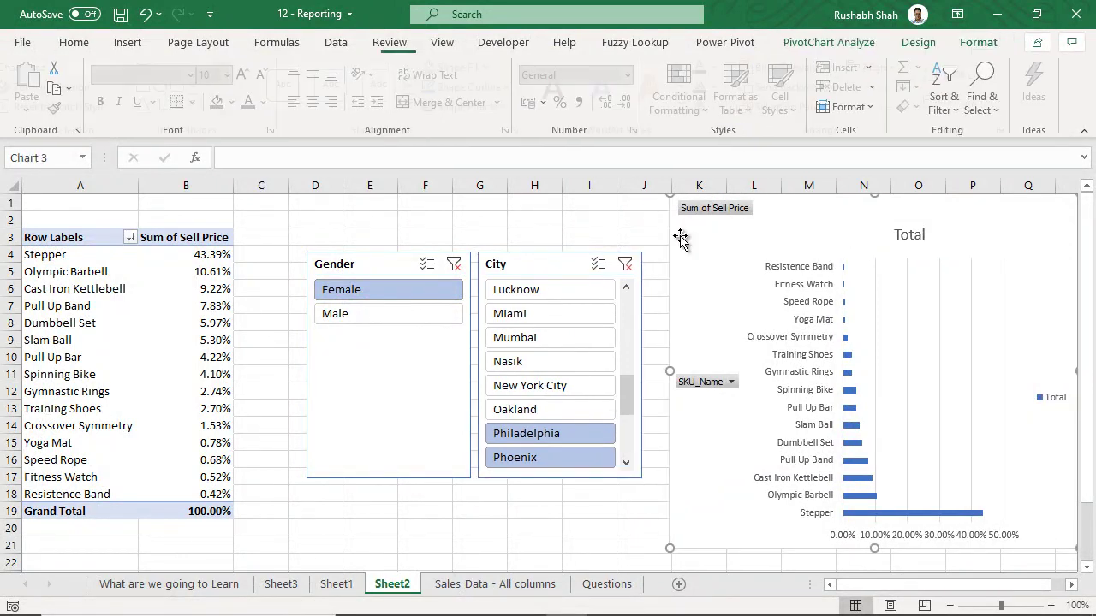
Step: Filter the pivot and chart to Oakland for both genders after trying Lucknow and Nasik
left_click(559, 289)
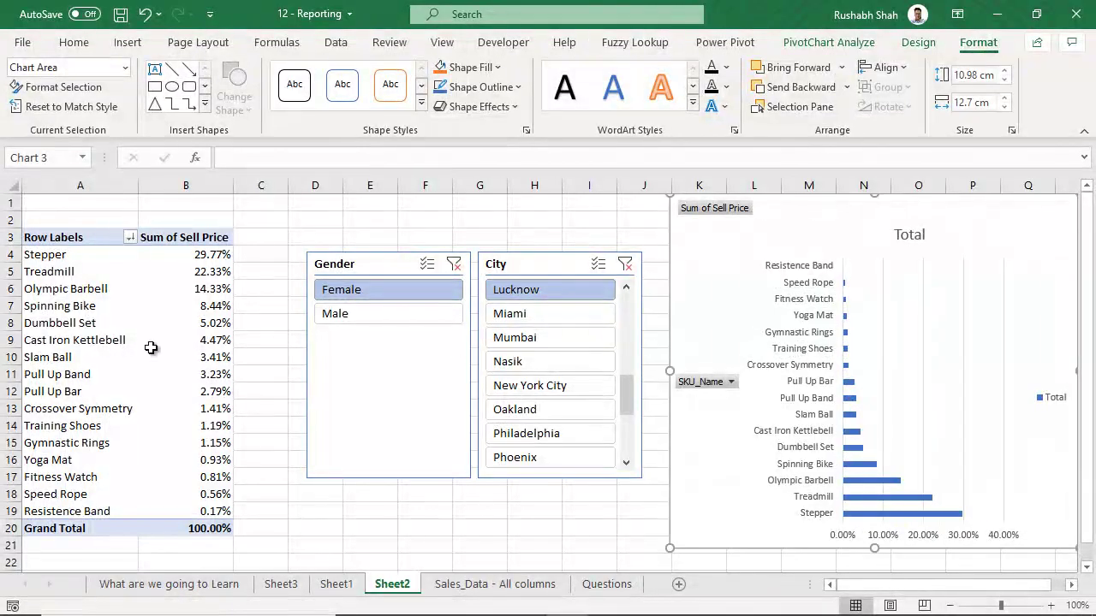
left_click(519, 374)
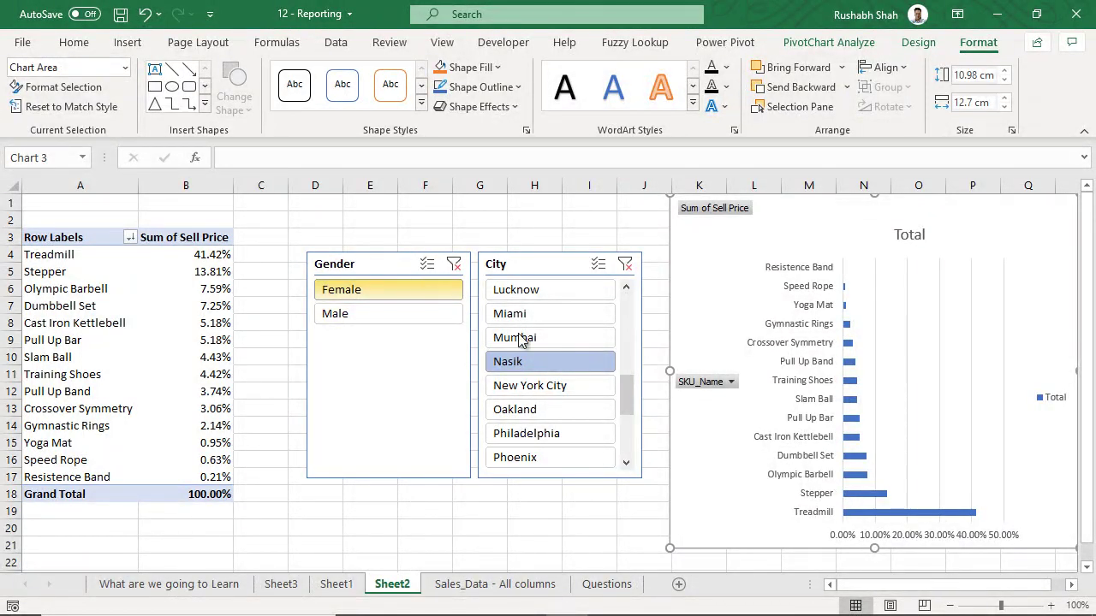
left_click(454, 264)
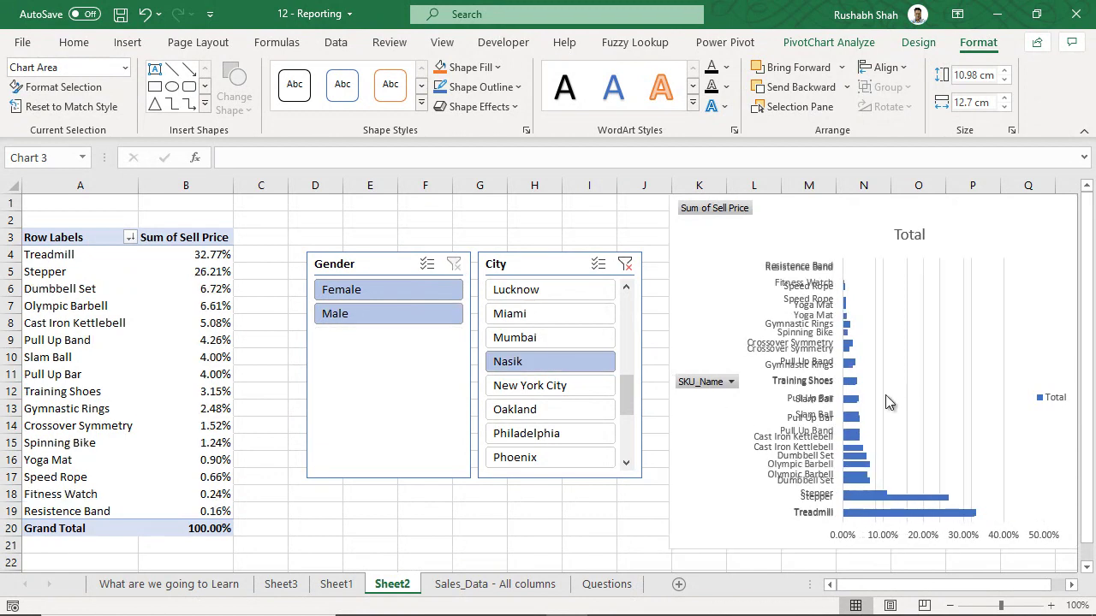
left_click(873, 440)
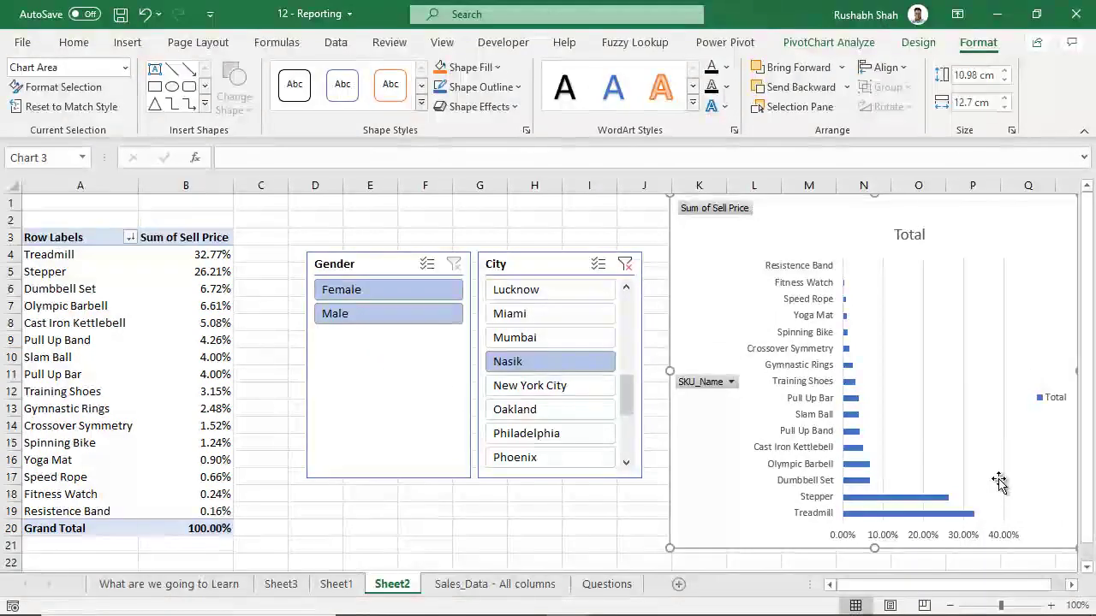
left_click(570, 411)
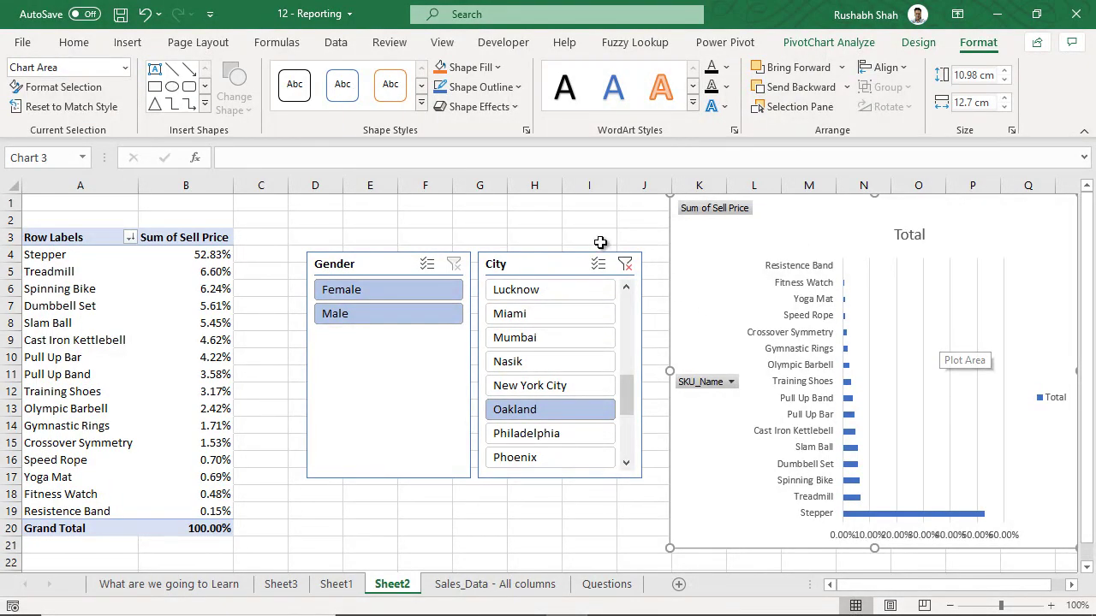
Step: Open the What are we going to Learn sheet and select the Reporting title cell
left_click(234, 586)
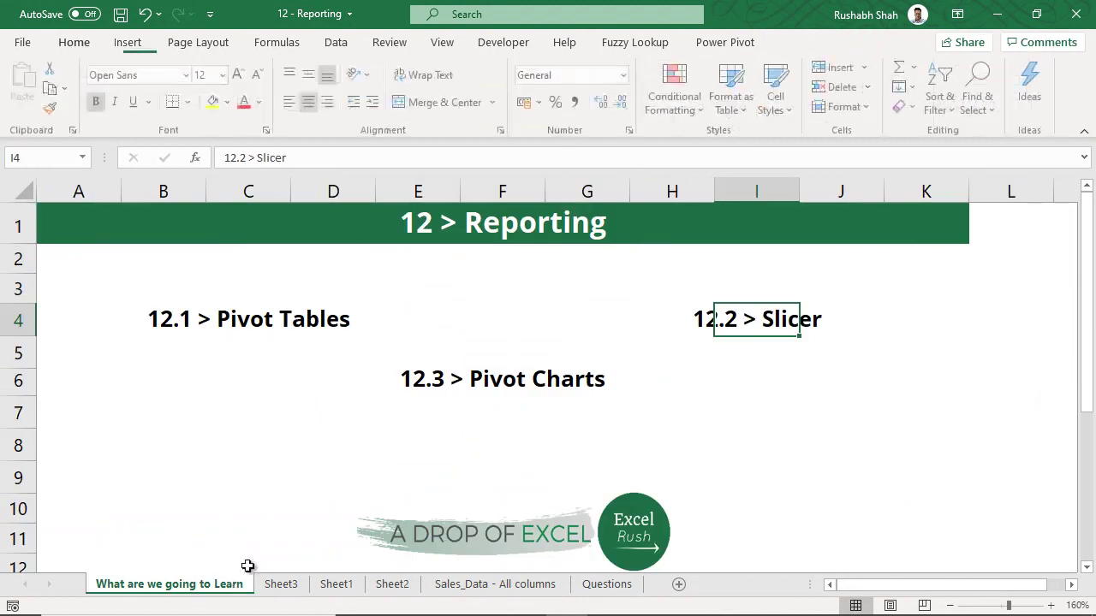
left_click(538, 232)
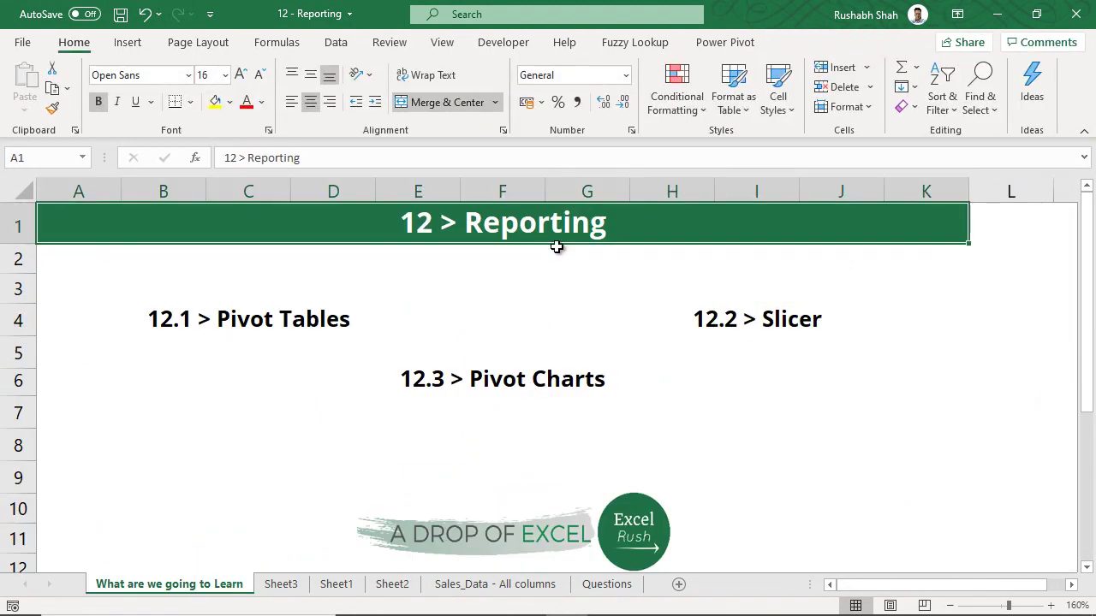